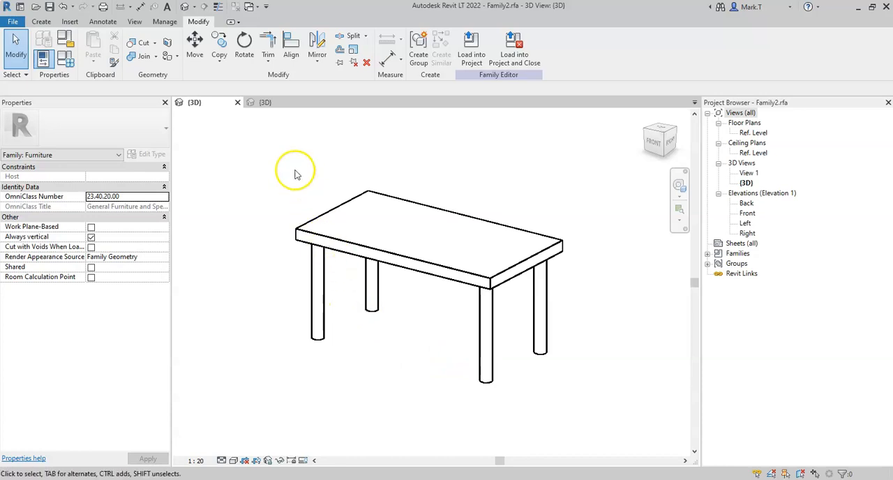
- View the building project's open 3D view and return to the table family
{"action": "left_click", "coordinate": [271, 104]}
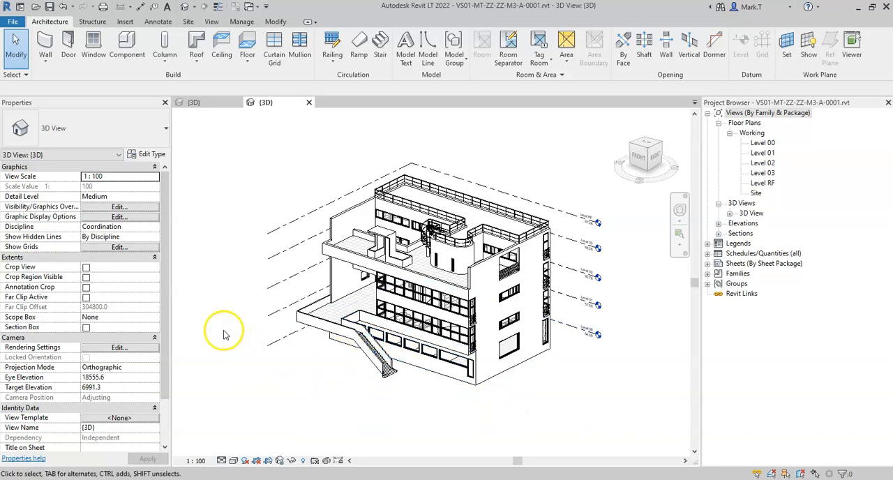
{"action": "left_click", "coordinate": [195, 104]}
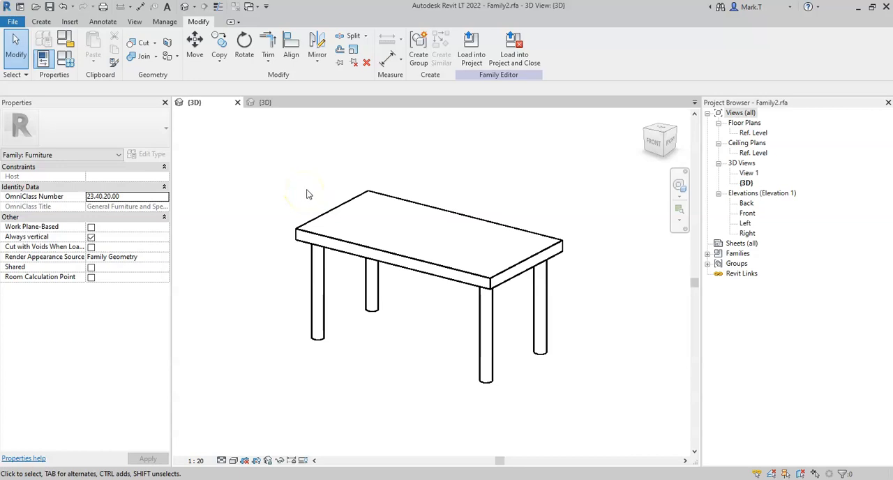
- Start saving the table as a family file in the Revit Families folder on the Desktop
{"action": "left_click", "coordinate": [13, 24]}
{"action": "left_click", "coordinate": [41, 155]}
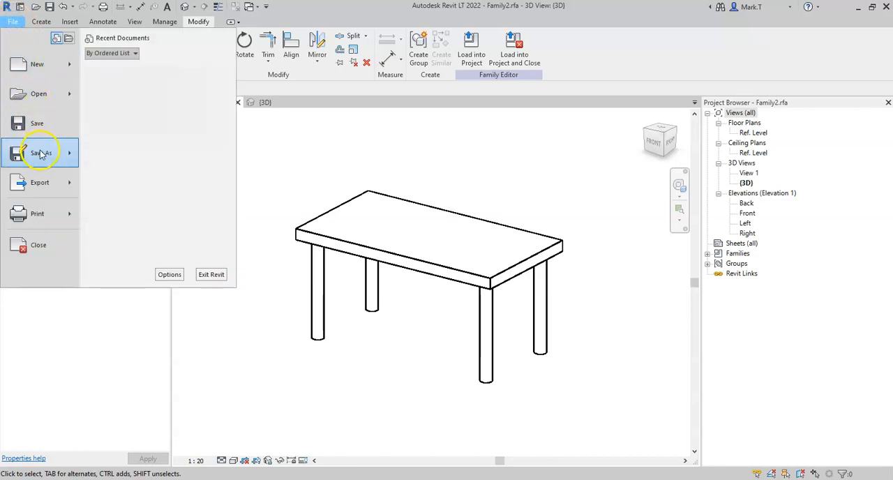
{"action": "left_click", "coordinate": [41, 157]}
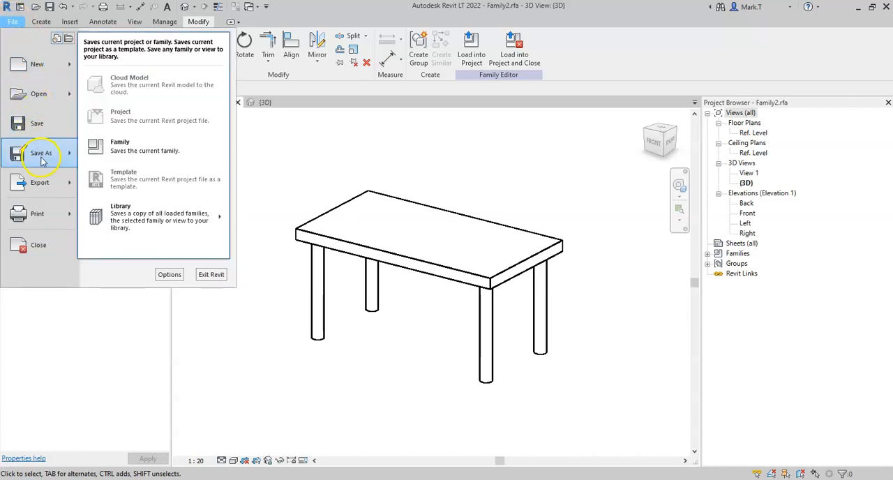
{"action": "left_click", "coordinate": [200, 152]}
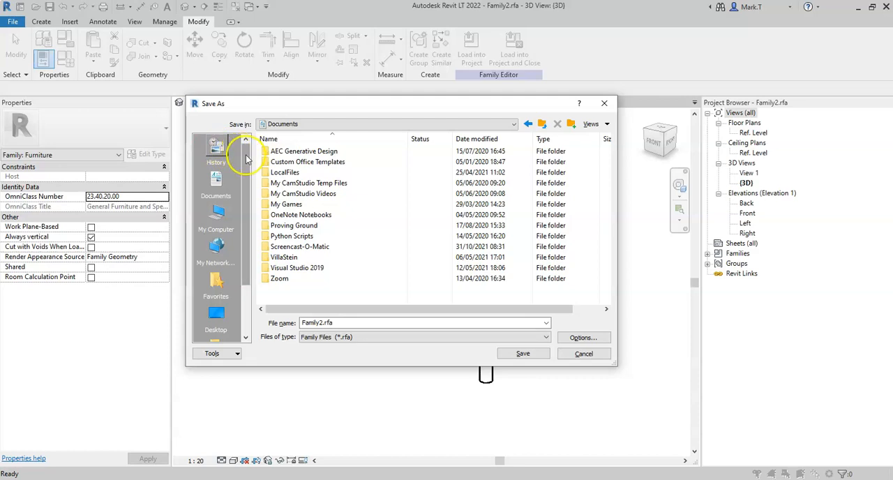
{"action": "left_click_drag", "start_coordinate": [246, 158], "coordinate": [242, 211]}
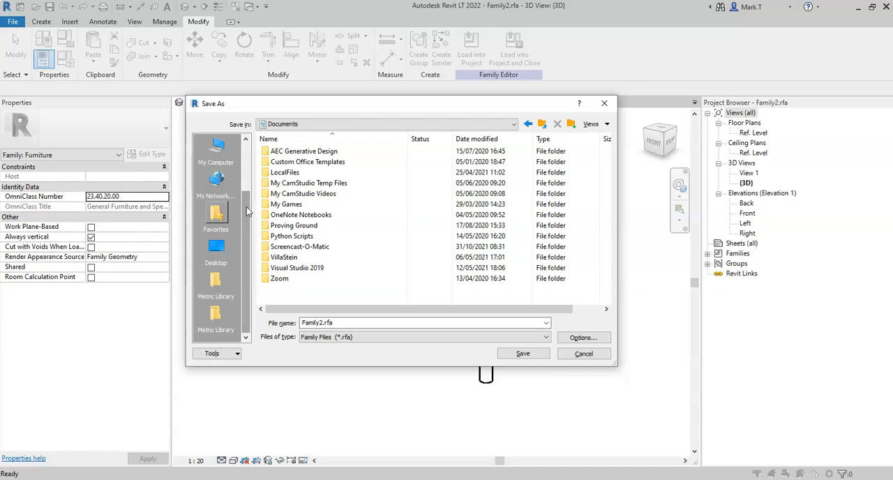
{"action": "left_click", "coordinate": [218, 250]}
{"action": "left_click", "coordinate": [218, 253]}
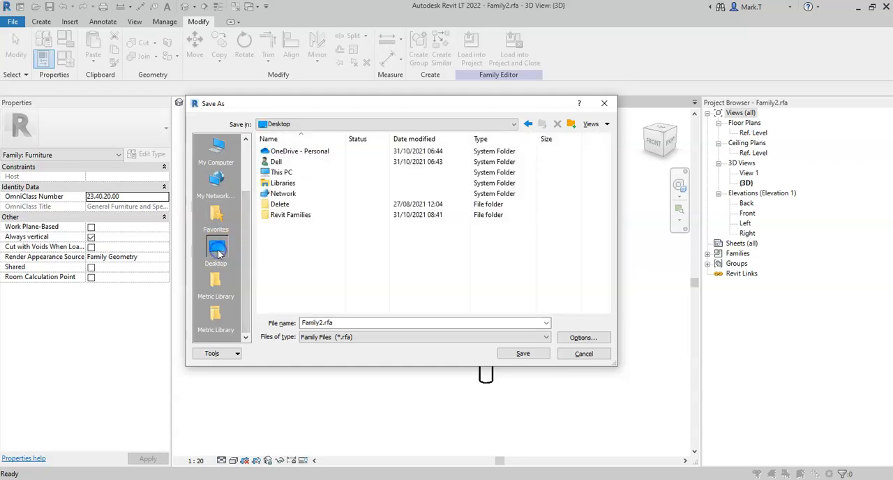
{"action": "double_click", "coordinate": [294, 216]}
- Name the family file Furniture_DiningTable_Rectangular.rfa
{"action": "left_click", "coordinate": [317, 325]}
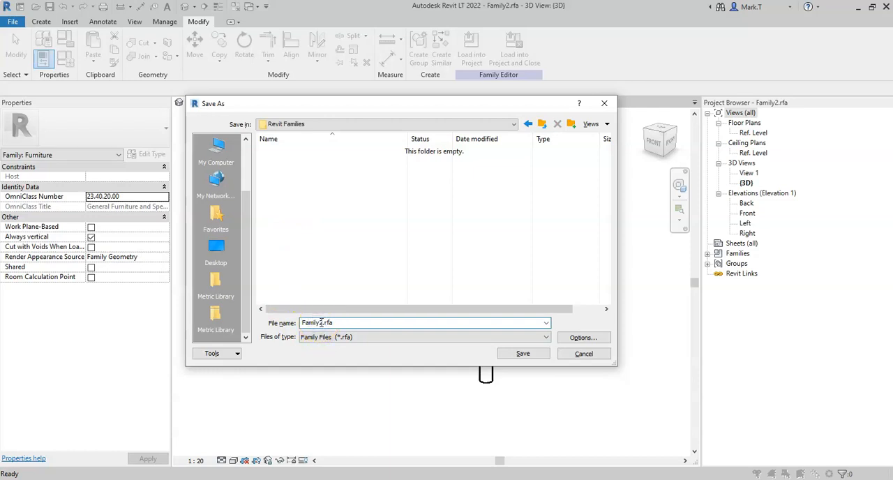
{"action": "left_click_drag", "start_coordinate": [322, 322], "coordinate": [305, 322]}
{"action": "type", "text": "DiningTable"}
{"action": "left_click", "coordinate": [303, 322]}
{"action": "type", "text": "Furniture_"}
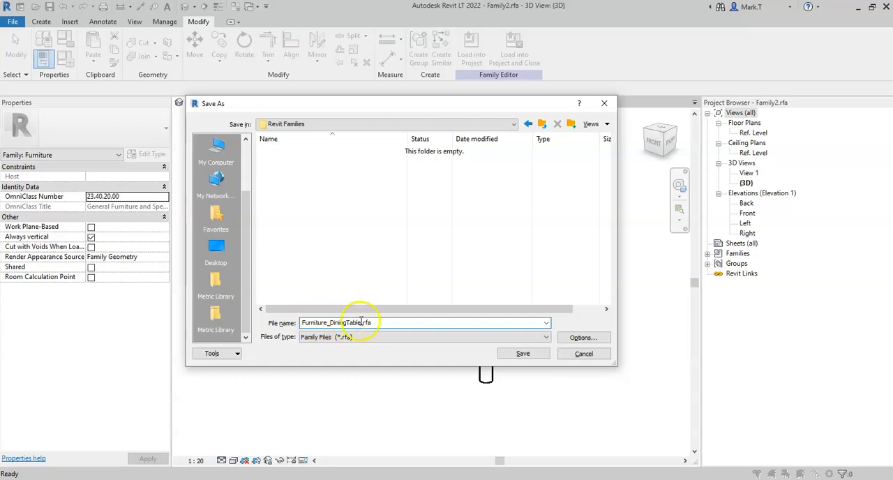
{"action": "left_click", "coordinate": [362, 323]}
{"action": "type", "text": "_Rectangular"}
{"action": "left_click", "coordinate": [524, 354]}
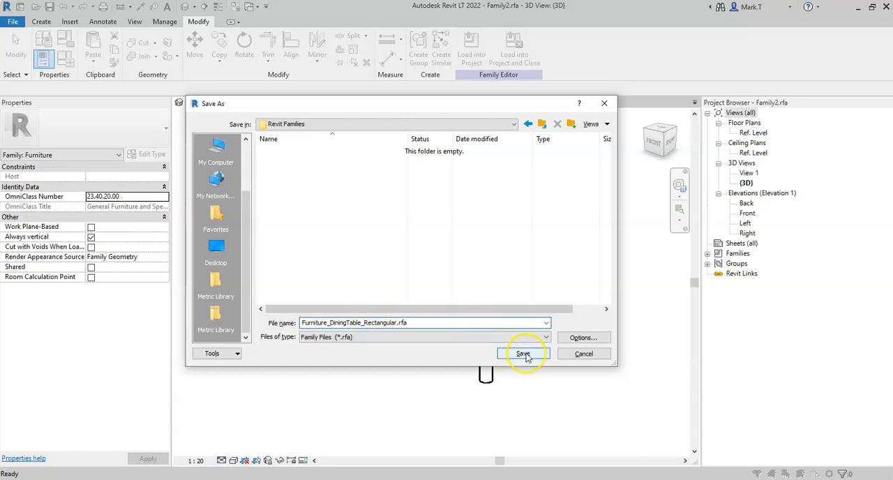
- Set the file's thumbnail preview source to 3D View: {3D} and save the family
{"action": "left_click", "coordinate": [583, 338]}
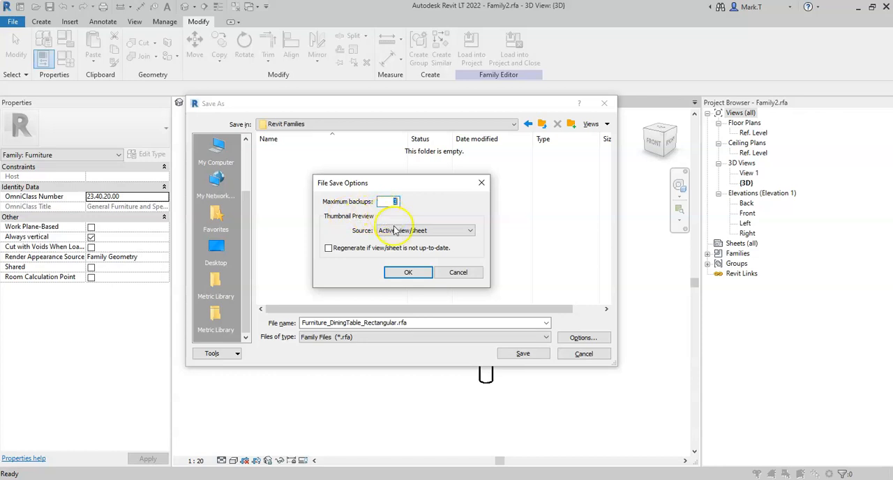
{"action": "left_click", "coordinate": [420, 231]}
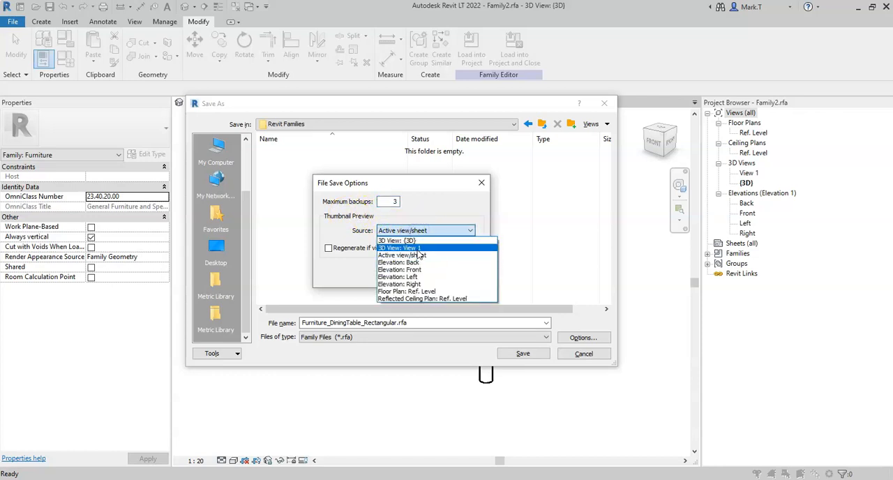
{"action": "left_click", "coordinate": [419, 241]}
{"action": "left_click", "coordinate": [409, 274]}
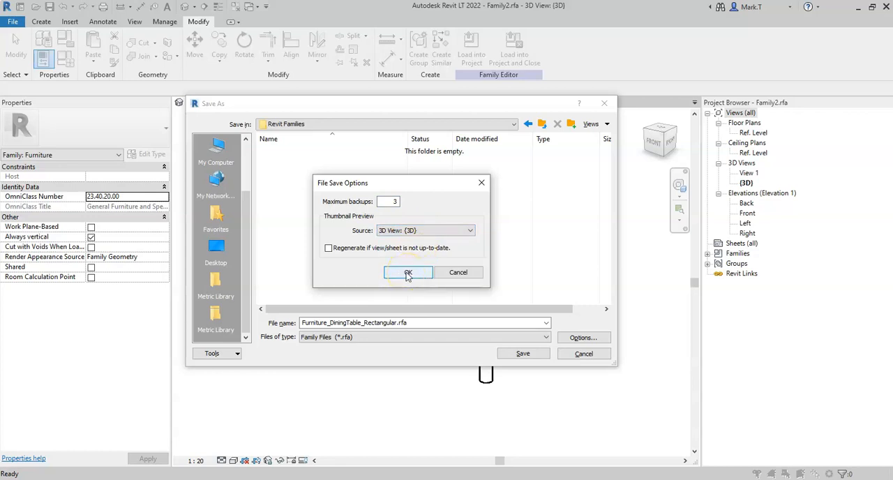
{"action": "left_click", "coordinate": [408, 273]}
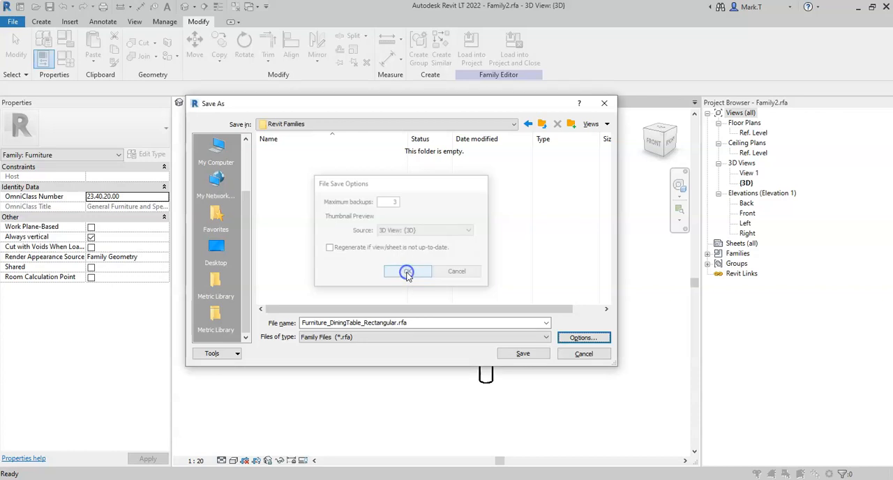
{"action": "left_click", "coordinate": [523, 354]}
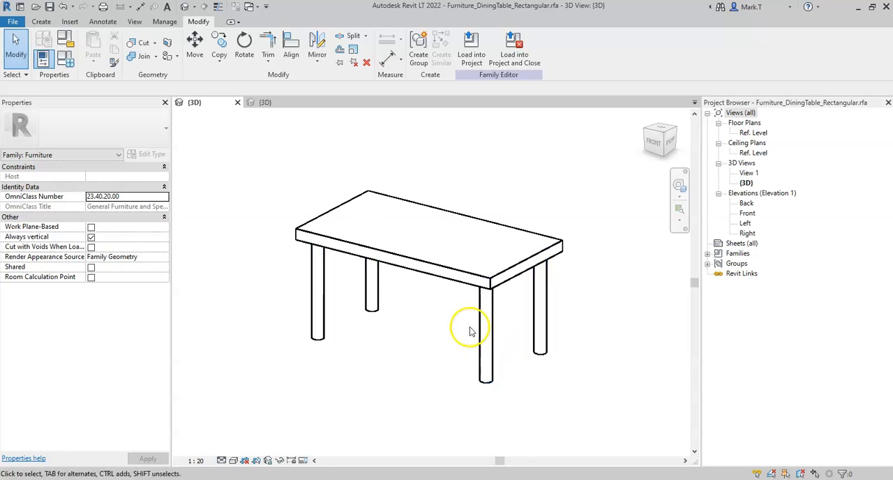
- Create a family type named 1800W x 900D x 760H mm
{"action": "left_click", "coordinate": [66, 62]}
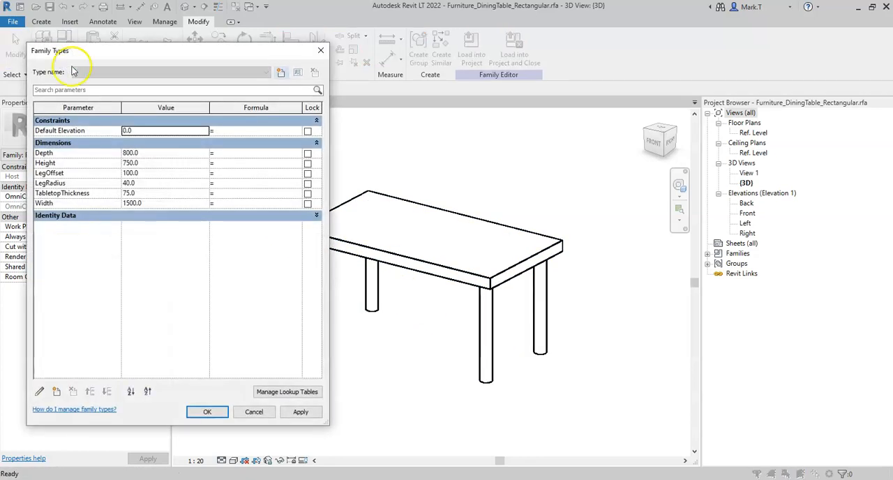
{"action": "left_click_drag", "start_coordinate": [112, 45], "coordinate": [287, 52]}
{"action": "left_click_drag", "start_coordinate": [512, 90], "coordinate": [574, 90]}
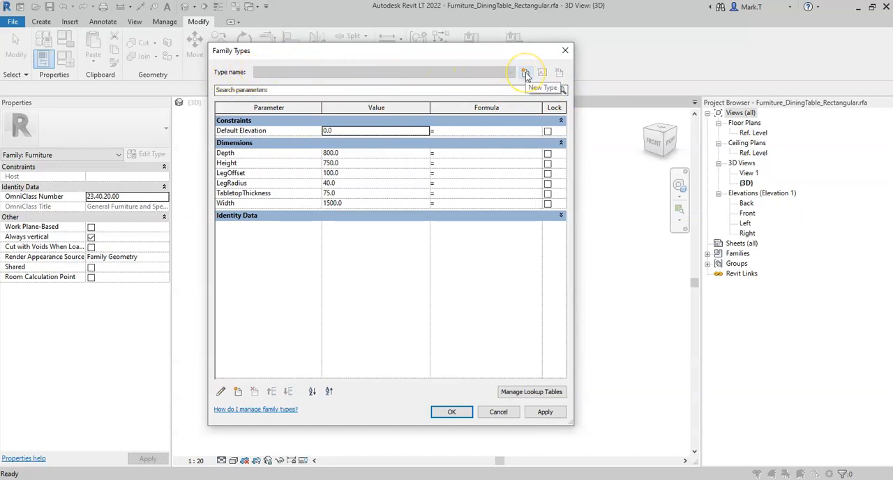
{"action": "left_click", "coordinate": [526, 72]}
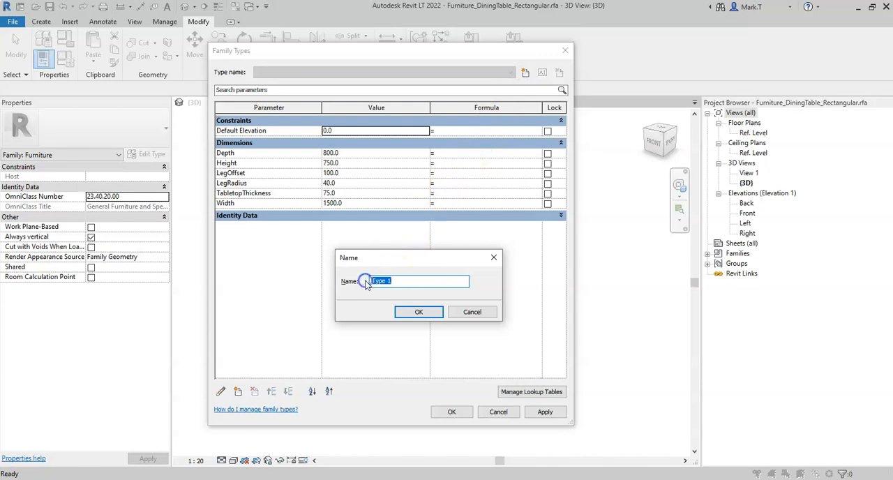
{"action": "type", "text": "1800W x 900D x 760H mm"}
{"action": "left_click", "coordinate": [418, 312]}
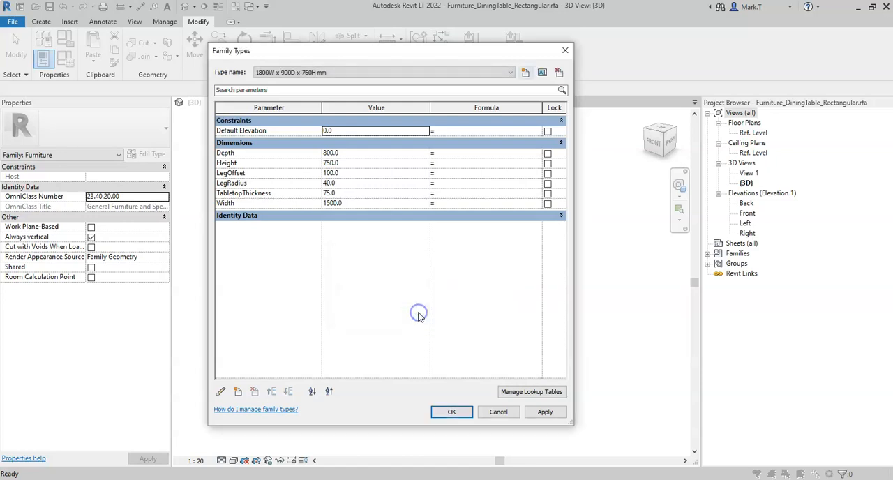
- Set the new type's Width to 1800, Depth to 900 and Height to 760
{"action": "left_click", "coordinate": [332, 73]}
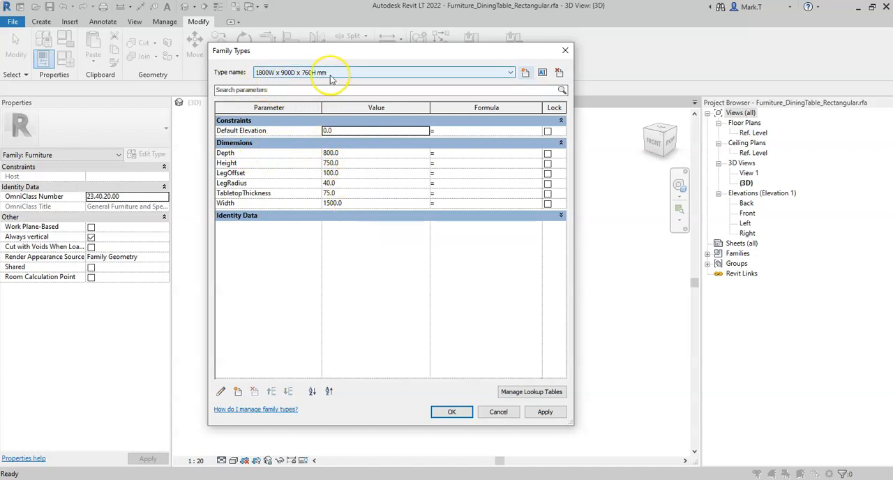
{"action": "left_click", "coordinate": [330, 215]}
{"action": "left_click", "coordinate": [353, 203]}
{"action": "type", "text": "18"}
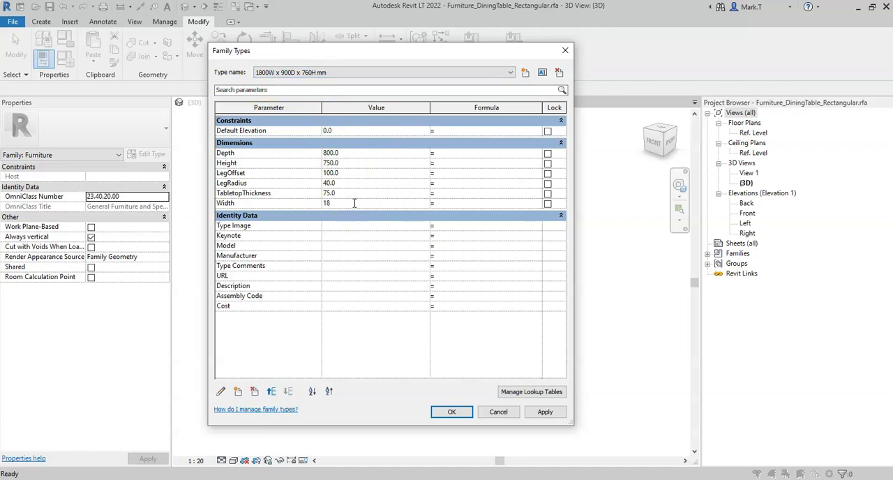
{"action": "type", "text": "00"}
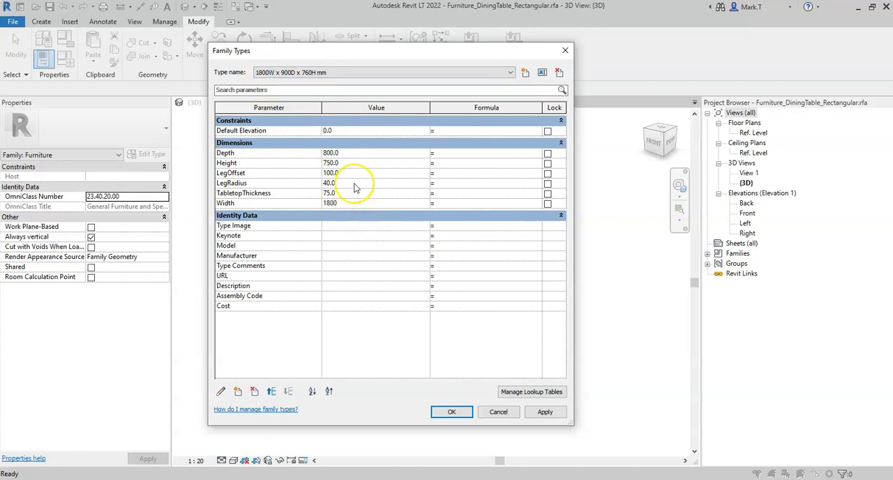
{"action": "left_click", "coordinate": [358, 153]}
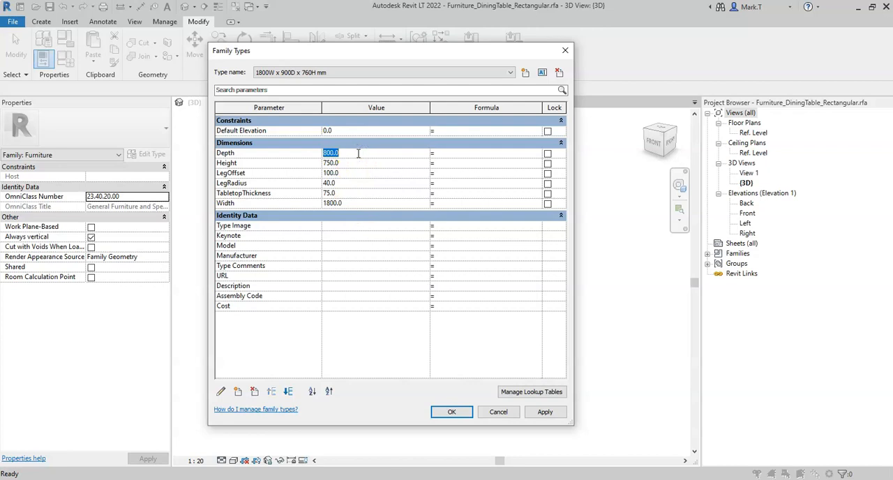
{"action": "type", "text": "900"}
{"action": "left_click", "coordinate": [352, 163]}
{"action": "type", "text": "760"}
{"action": "key", "text": "Tab"}
- Set LegOffset to 150 and LegRadius to 60, and apply the type's dimensions to the table
{"action": "left_click", "coordinate": [354, 176]}
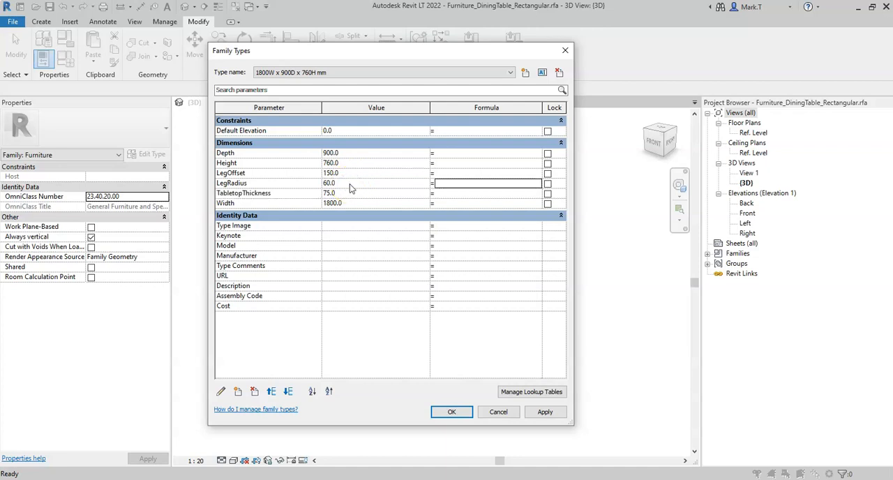
{"action": "left_click_drag", "start_coordinate": [339, 49], "coordinate": [120, 52]}
{"action": "left_click", "coordinate": [319, 415]}
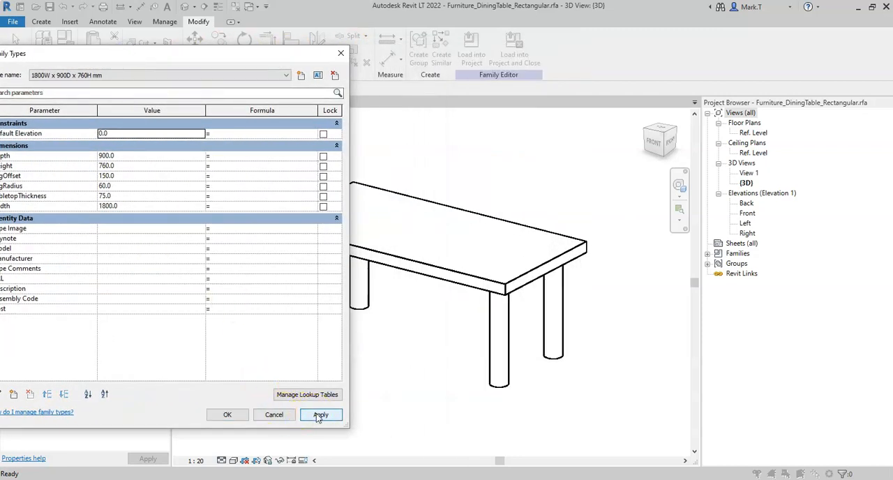
{"action": "left_click_drag", "start_coordinate": [184, 51], "coordinate": [371, 61]}
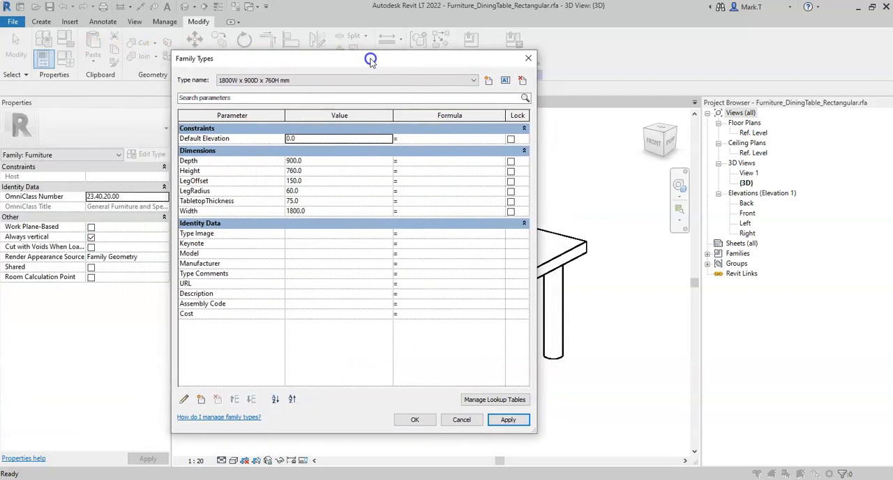
{"action": "left_click", "coordinate": [489, 83]}
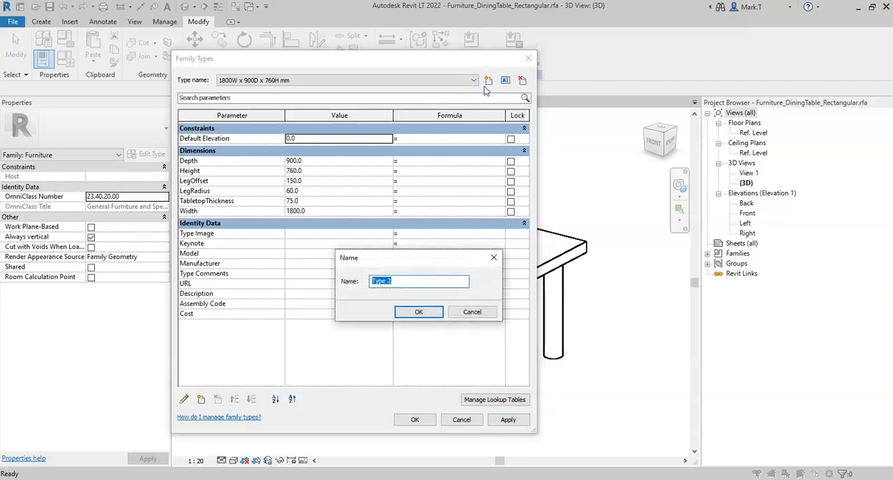
{"action": "left_click", "coordinate": [477, 316]}
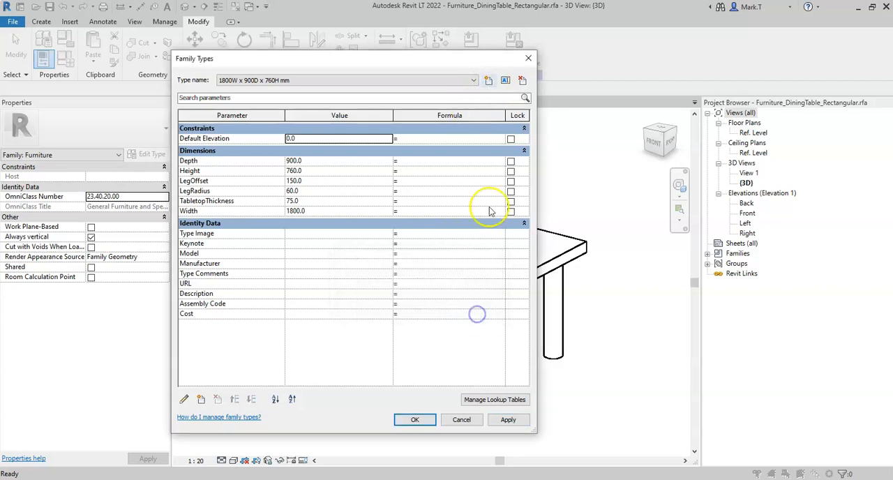
{"action": "left_click", "coordinate": [505, 81]}
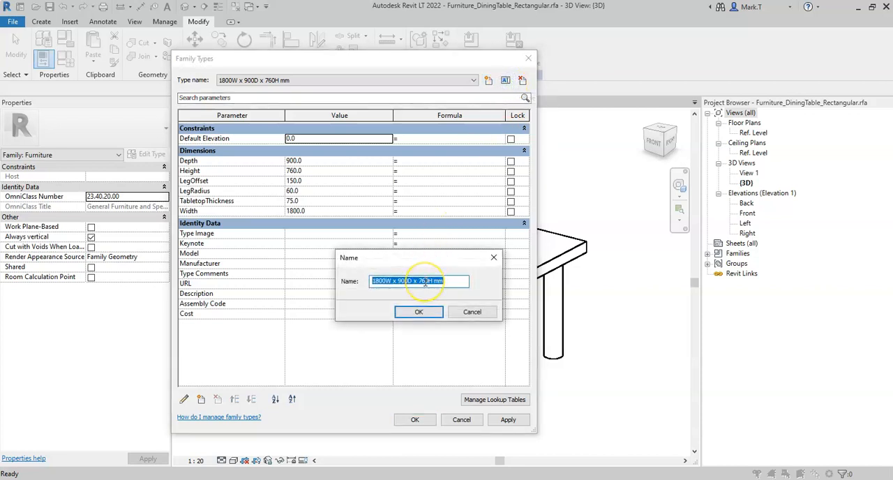
{"action": "left_click", "coordinate": [473, 314]}
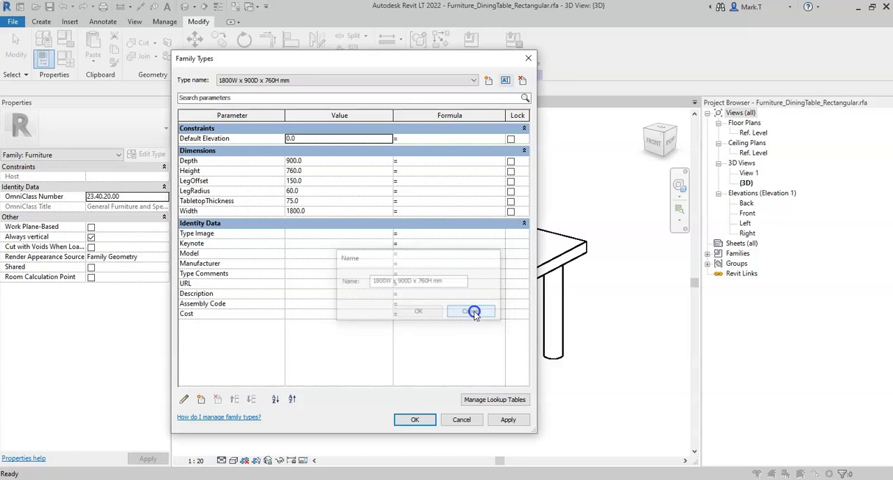
- Create a second type named 900W x 900D x 760H mm with a Width of 900 and apply it to the table
{"action": "left_click", "coordinate": [488, 80]}
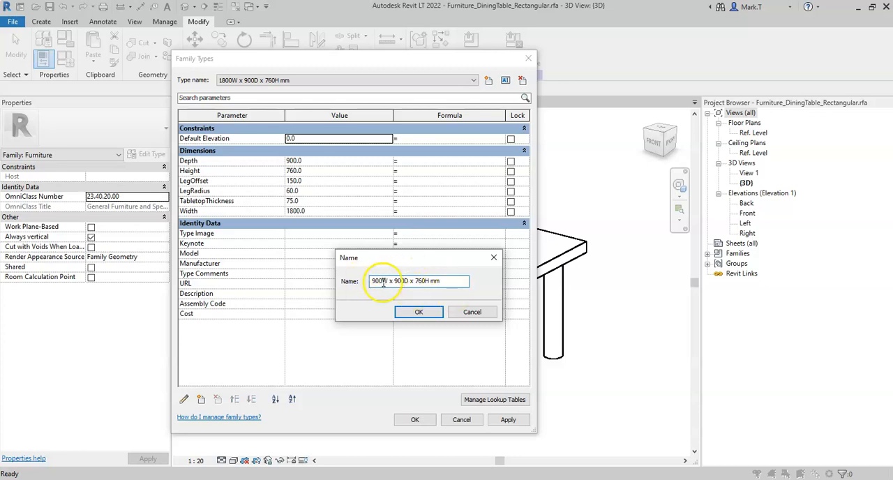
{"action": "left_click", "coordinate": [418, 313]}
{"action": "left_click", "coordinate": [318, 211]}
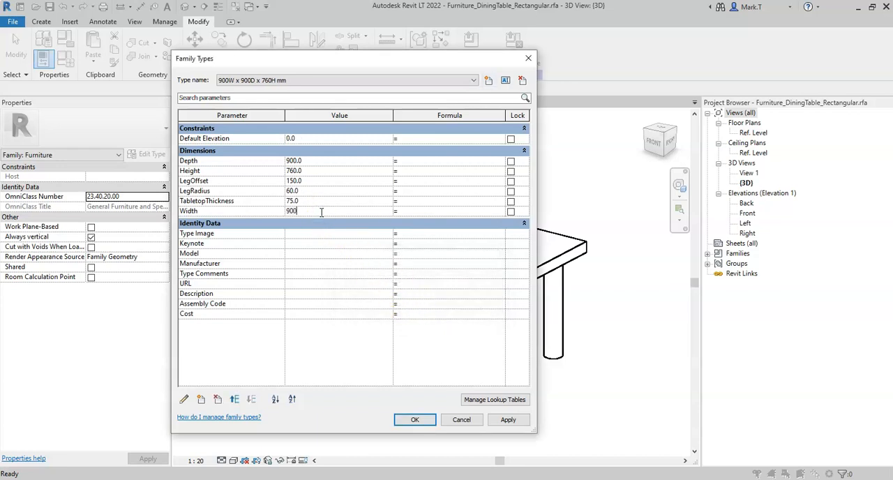
{"action": "left_click_drag", "start_coordinate": [325, 56], "coordinate": [169, 55]}
{"action": "left_click", "coordinate": [350, 416]}
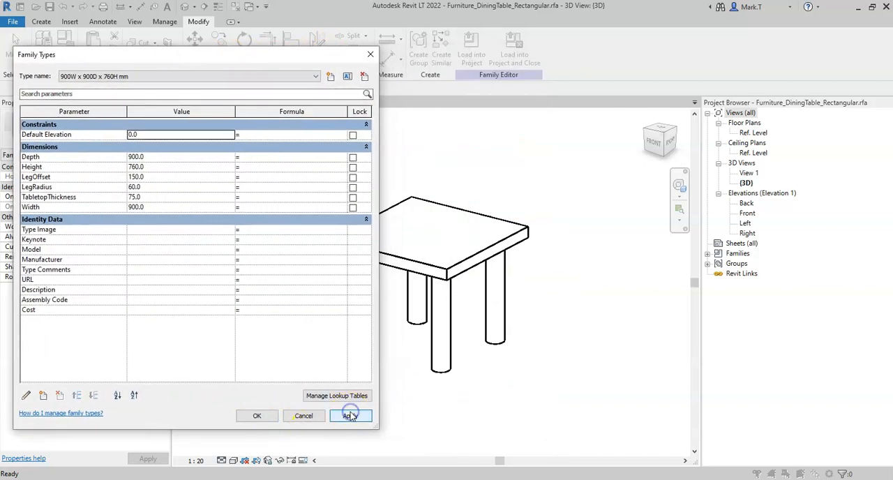
{"action": "left_click", "coordinate": [257, 416]}
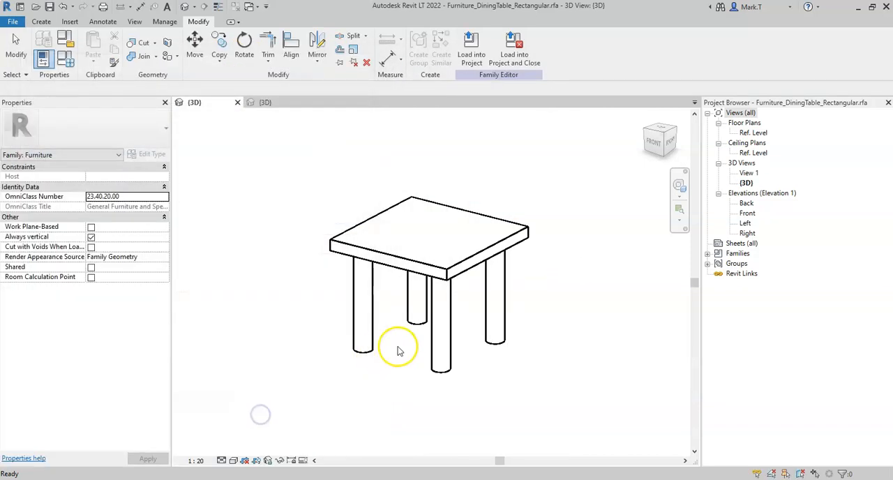
{"action": "middle_click_drag", "start_coordinate": [399, 353], "coordinate": [512, 347], "text": "shift"}
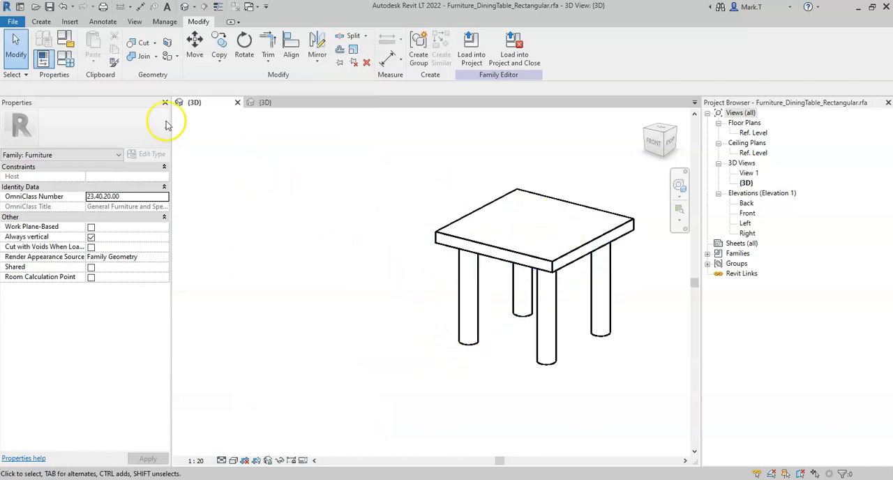
- Set the 900W x 900D x 760H mm type's LegOffset to 100 and LegRadius to 50, and apply them to the table
{"action": "left_click", "coordinate": [67, 62]}
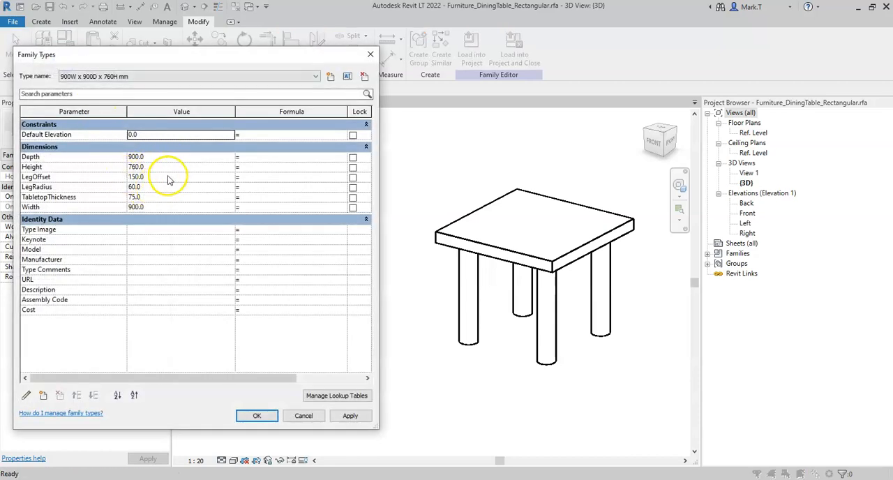
{"action": "left_click", "coordinate": [167, 176]}
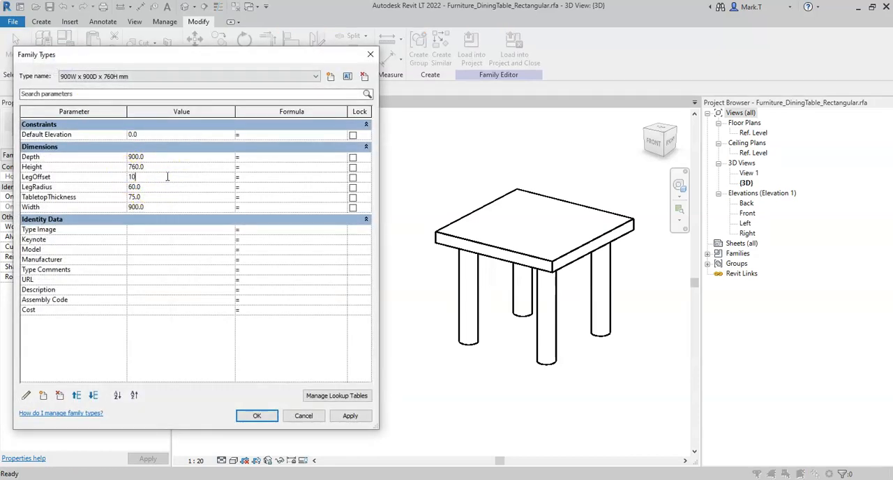
{"action": "left_click", "coordinate": [162, 188]}
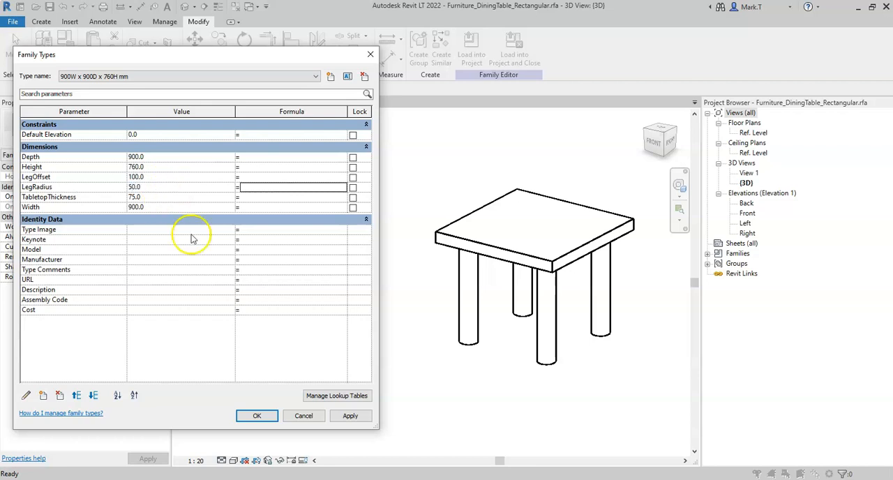
{"action": "left_click", "coordinate": [350, 417]}
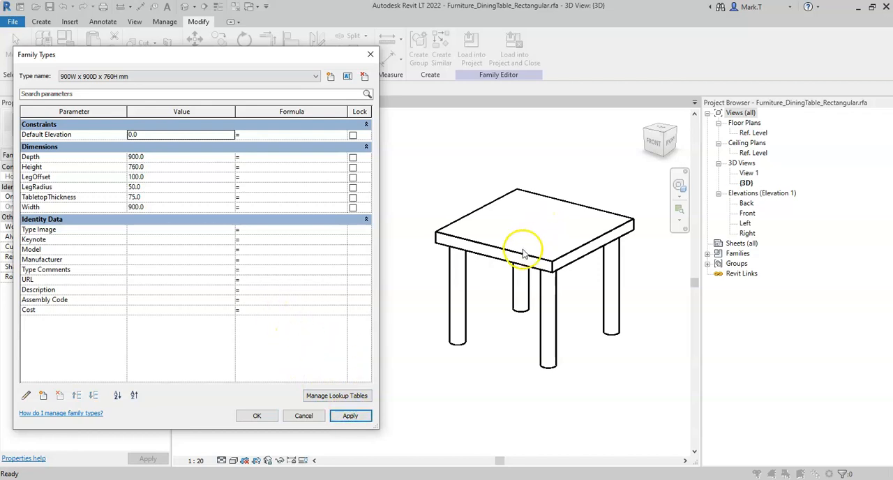
- Test the family types by applying 1800W x 900D x 760H mm and 900W x 900D x 760H mm in turn to the table
{"action": "left_click_drag", "start_coordinate": [380, 186], "coordinate": [319, 185]}
{"action": "left_click", "coordinate": [167, 77]}
{"action": "left_click", "coordinate": [167, 85]}
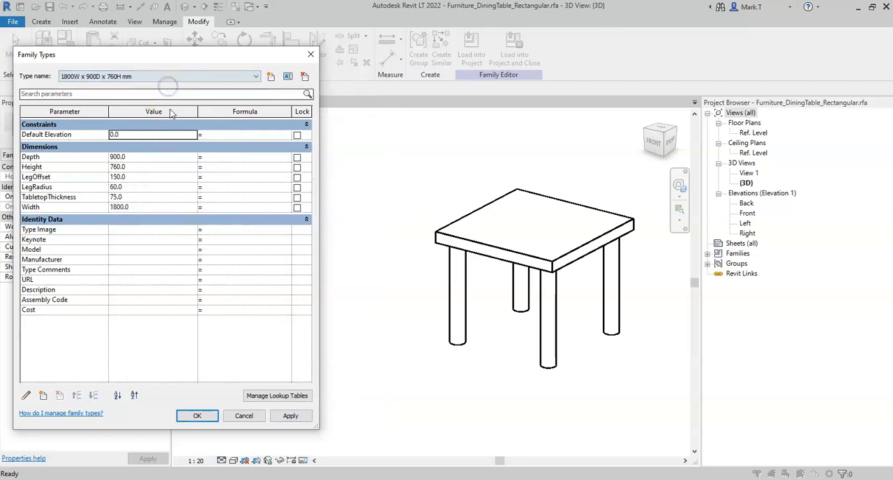
{"action": "left_click", "coordinate": [290, 416]}
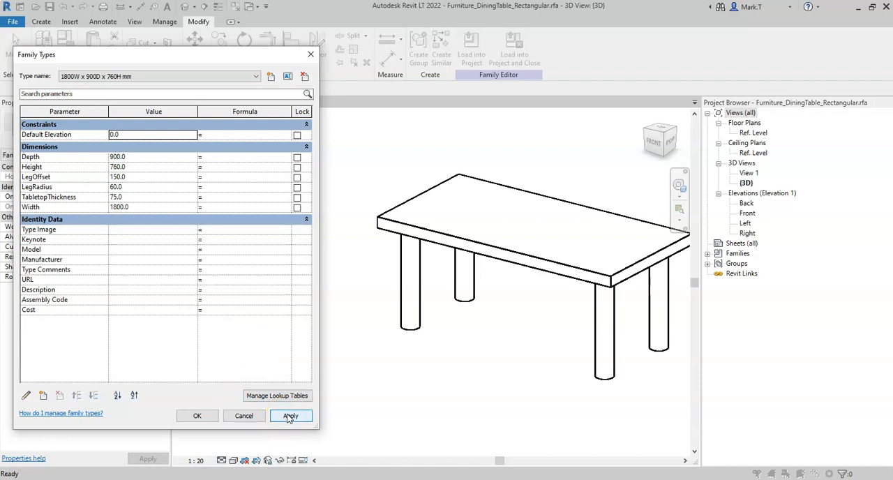
{"action": "left_click", "coordinate": [170, 76]}
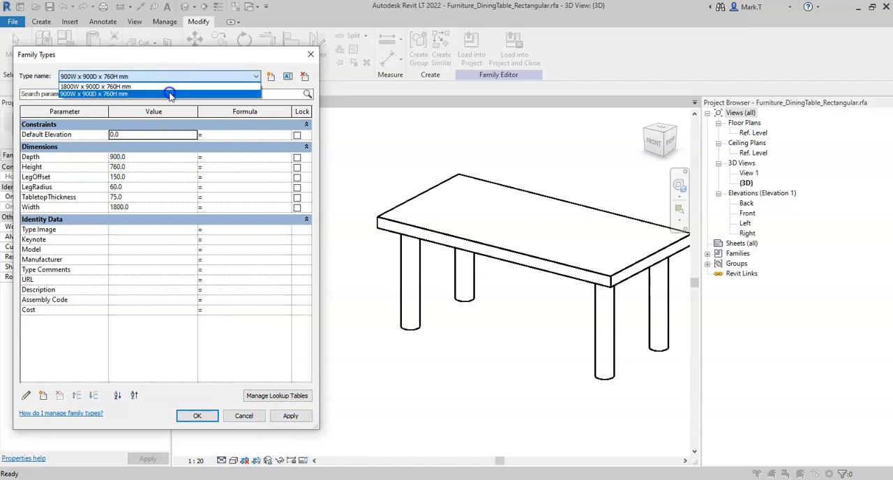
{"action": "left_click", "coordinate": [169, 95]}
{"action": "left_click", "coordinate": [291, 416]}
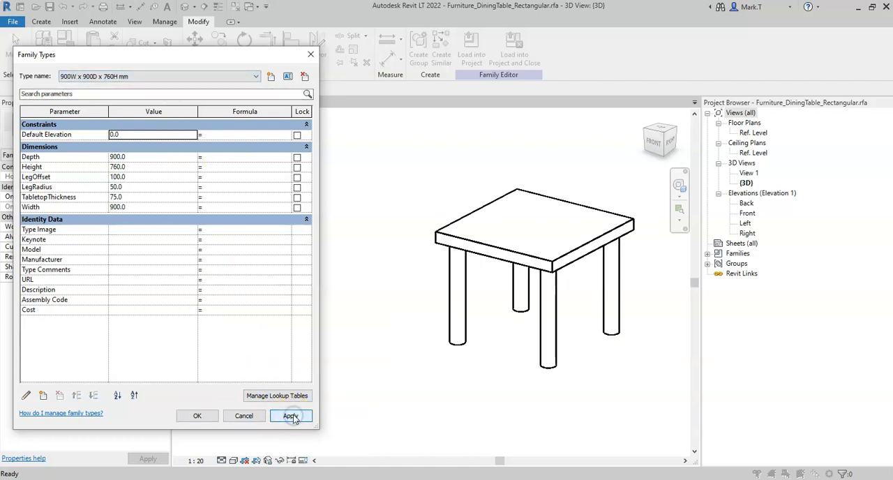
- Apply the 1800W x 900D x 760H mm type to the table and finish editing the family types
{"action": "left_click", "coordinate": [134, 78]}
{"action": "left_click", "coordinate": [132, 87]}
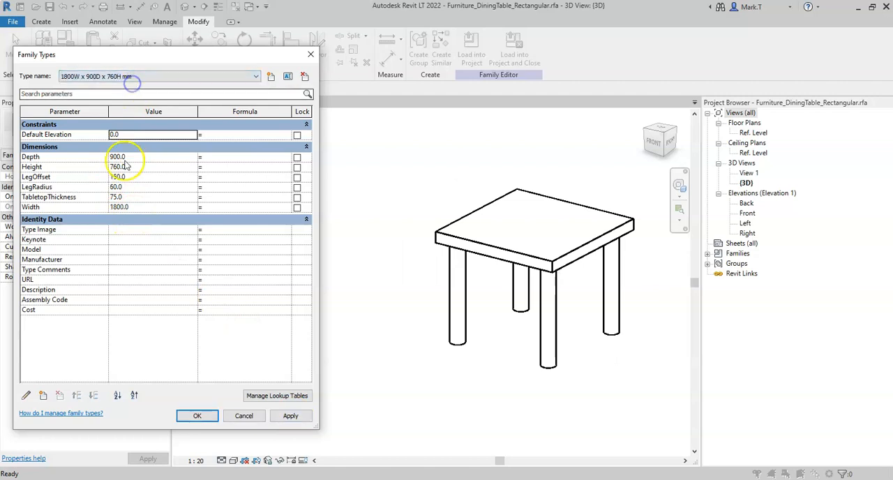
{"action": "left_click", "coordinate": [290, 416]}
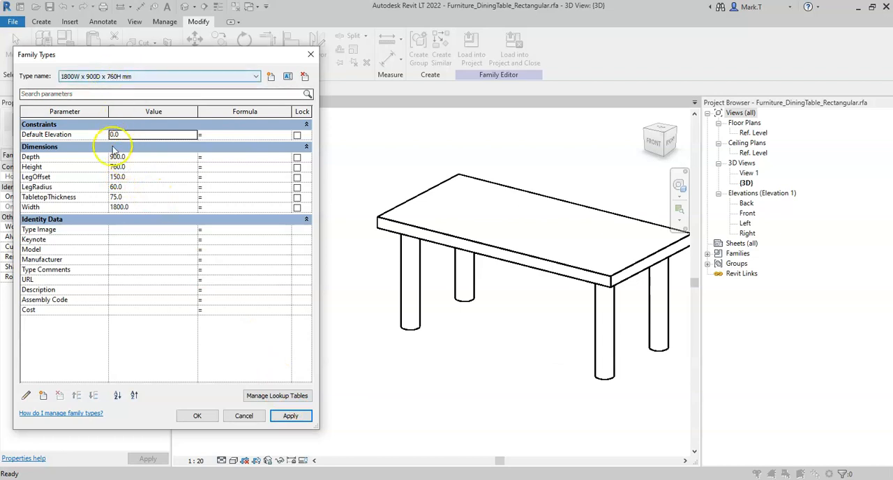
{"action": "left_click", "coordinate": [124, 77]}
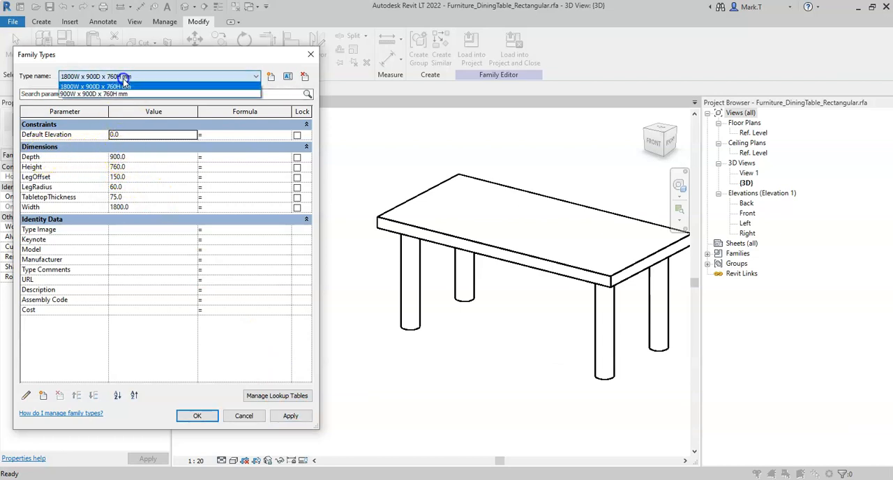
{"action": "left_click", "coordinate": [123, 61]}
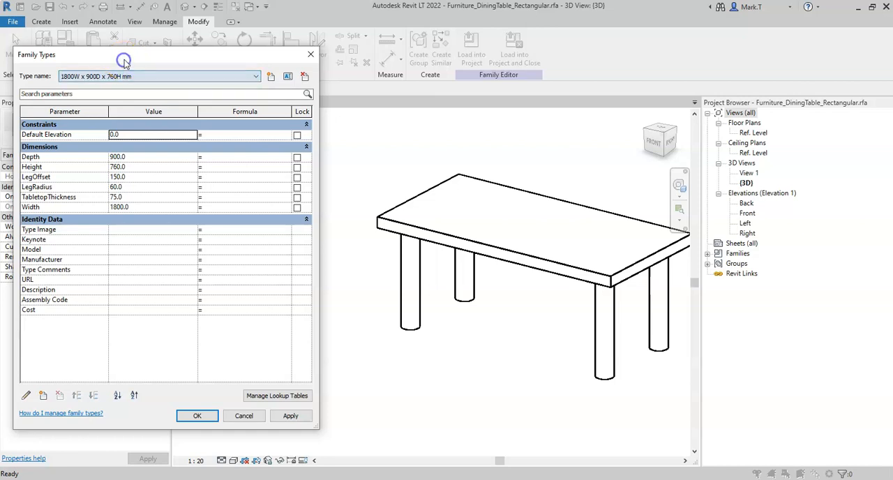
{"action": "left_click", "coordinate": [290, 416]}
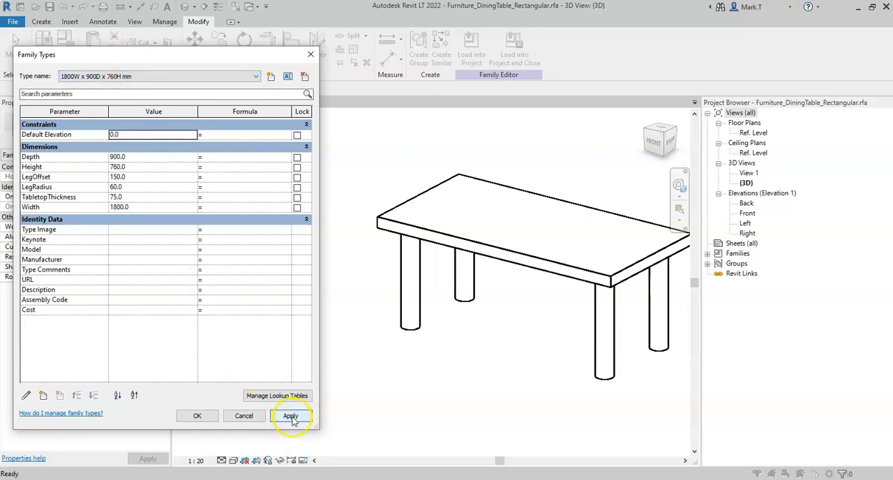
{"action": "left_click", "coordinate": [198, 417]}
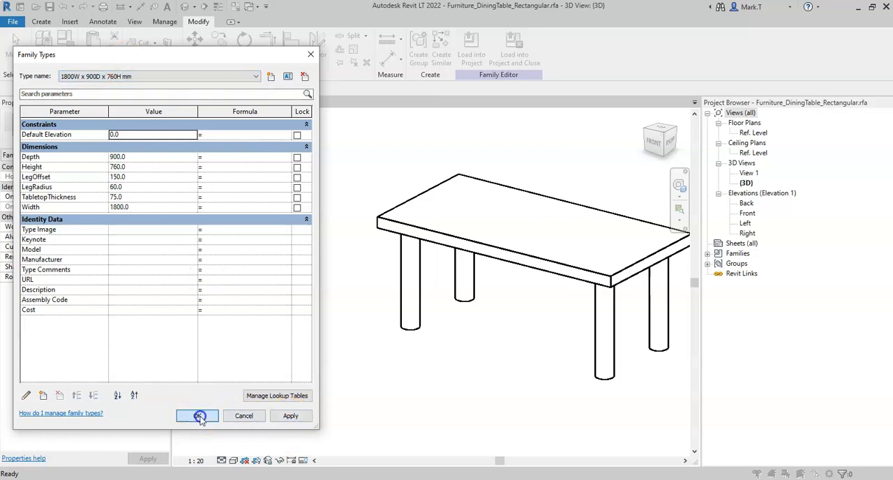
- Save the dining table family and load it into the open building project, cancelling the placement that starts
{"action": "middle_click_drag", "start_coordinate": [472, 300], "coordinate": [365, 303]}
{"action": "left_click", "coordinate": [50, 7]}
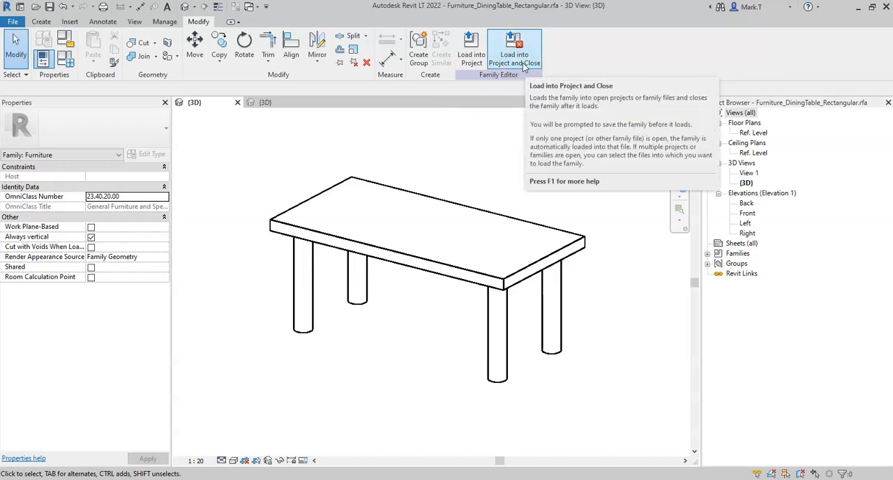
{"action": "left_click", "coordinate": [471, 46]}
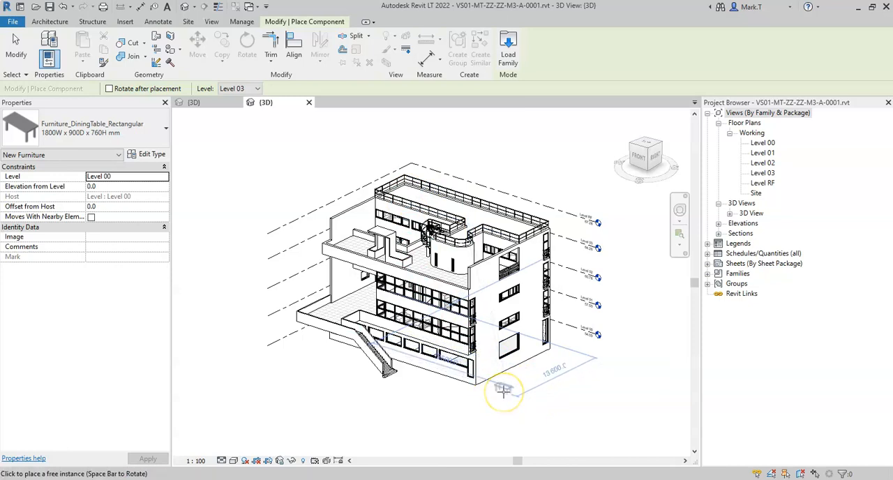
{"action": "right_click", "coordinate": [504, 393]}
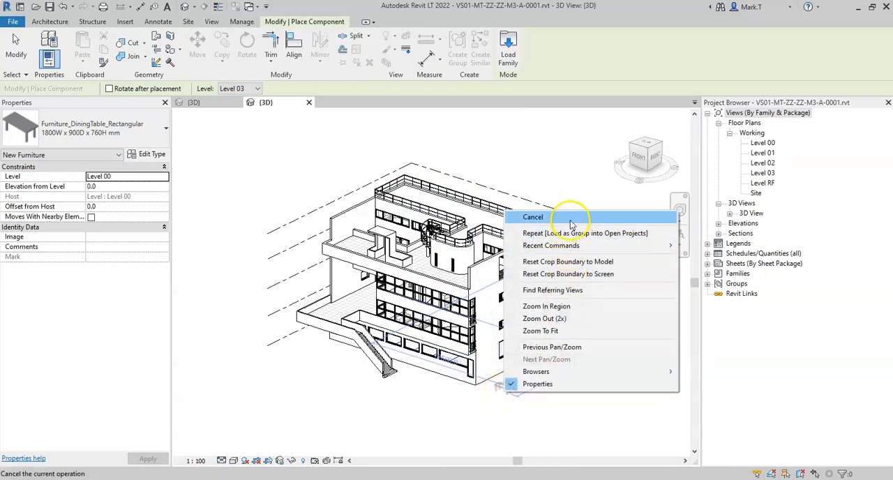
{"action": "left_click", "coordinate": [571, 221]}
- Open the project's Level 01 floor plan at the Dining Room
{"action": "left_click", "coordinate": [762, 154]}
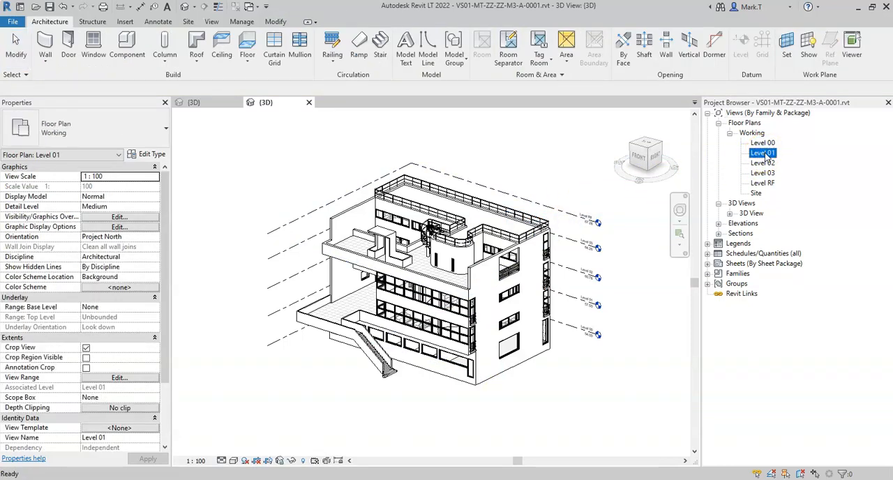
{"action": "double_click", "coordinate": [763, 152]}
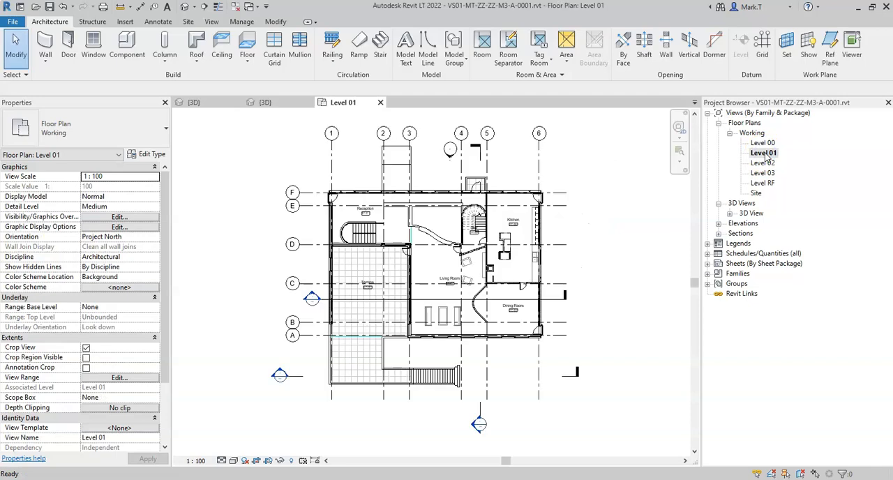
{"action": "scroll", "coordinate": [522, 320], "scroll_direction": "up", "scroll_amount": 5}
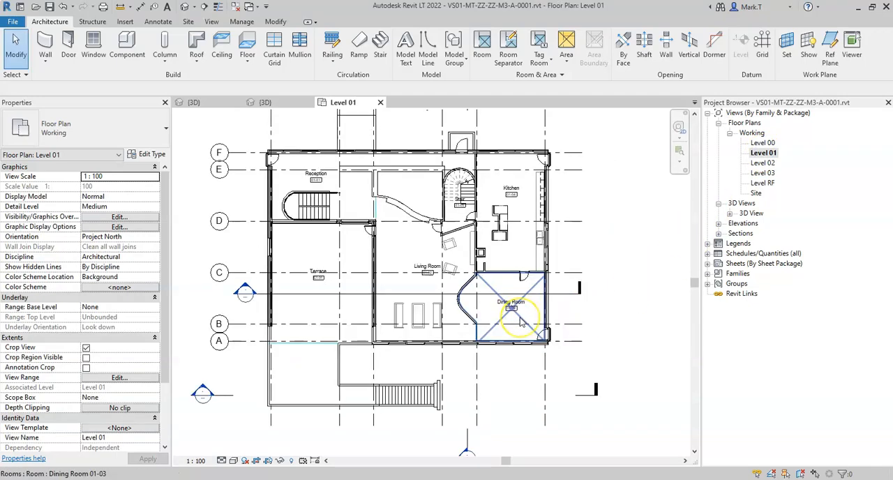
{"action": "scroll", "coordinate": [521, 319], "scroll_direction": "up", "scroll_amount": 2}
{"action": "middle_click_drag", "start_coordinate": [565, 301], "coordinate": [518, 313]}
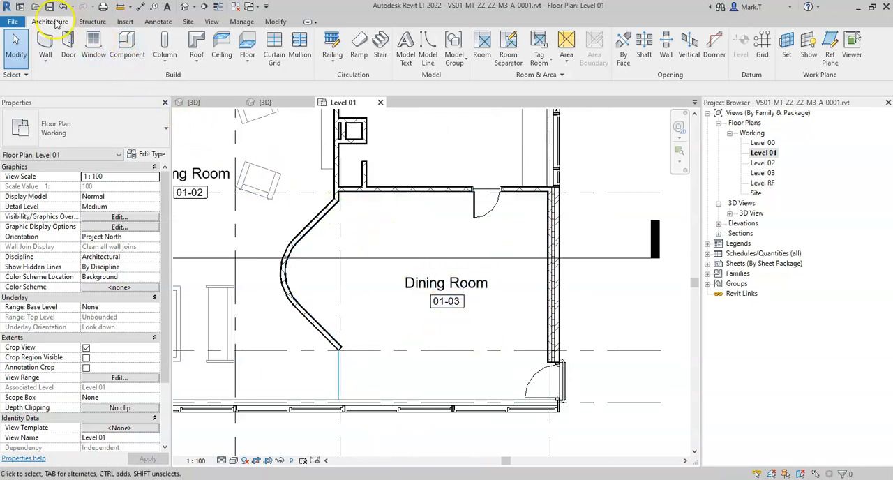
- Start placing a component and search the available component types for "diningtab"
{"action": "left_click", "coordinate": [125, 45]}
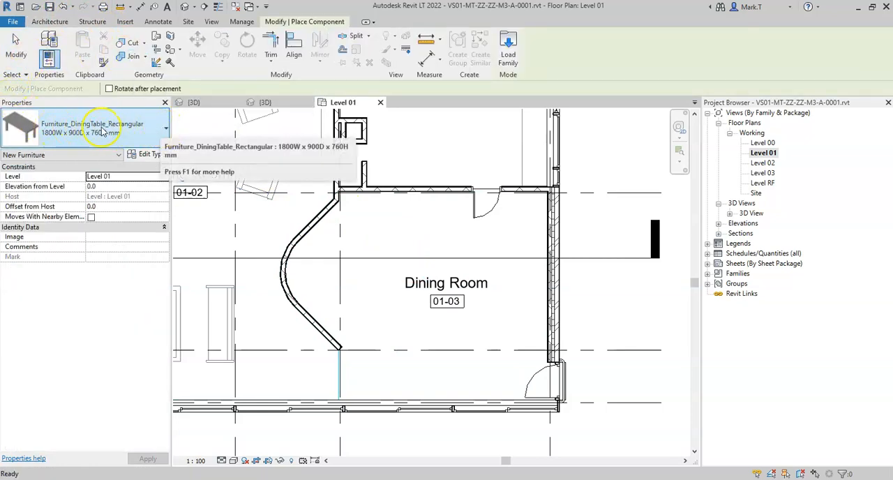
{"action": "left_click", "coordinate": [165, 130]}
{"action": "scroll", "coordinate": [150, 225], "scroll_direction": "down", "scroll_amount": 2}
{"action": "scroll", "coordinate": [152, 225], "scroll_direction": "down", "scroll_amount": 5}
{"action": "scroll", "coordinate": [153, 225], "scroll_direction": "up", "scroll_amount": 6}
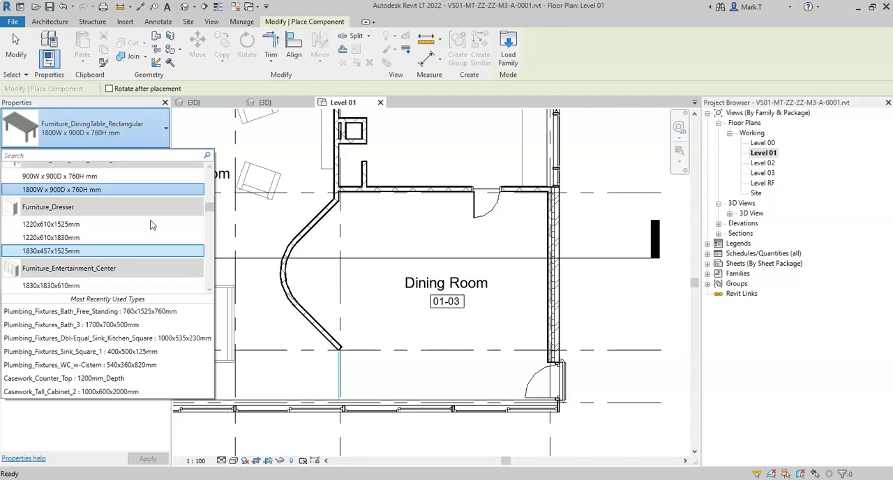
{"action": "scroll", "coordinate": [152, 225], "scroll_direction": "up", "scroll_amount": 3}
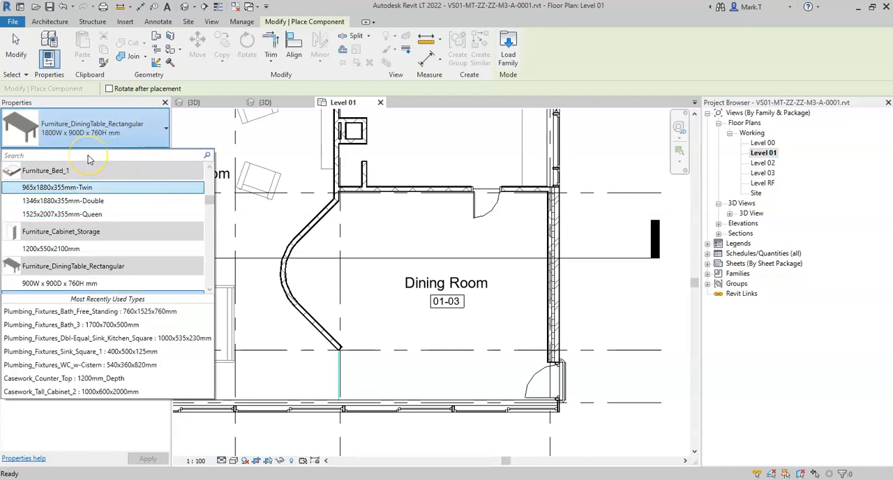
{"action": "type", "text": "iningt"}
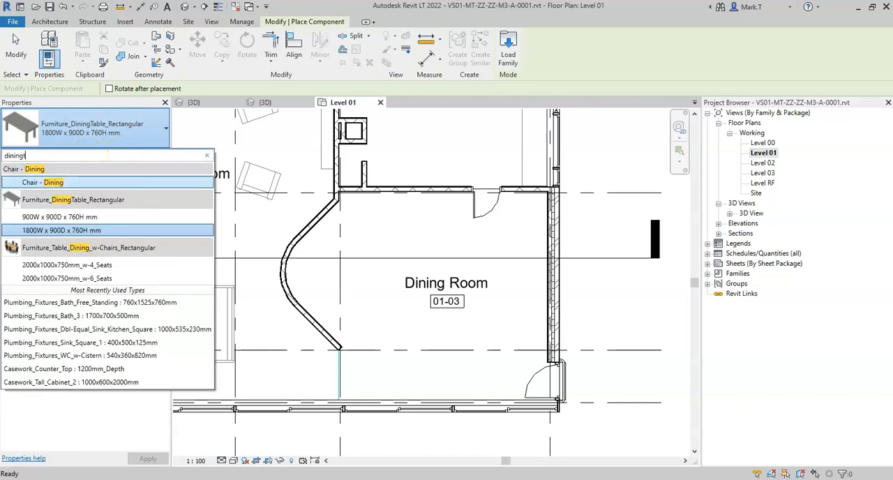
{"action": "type", "text": "ab"}
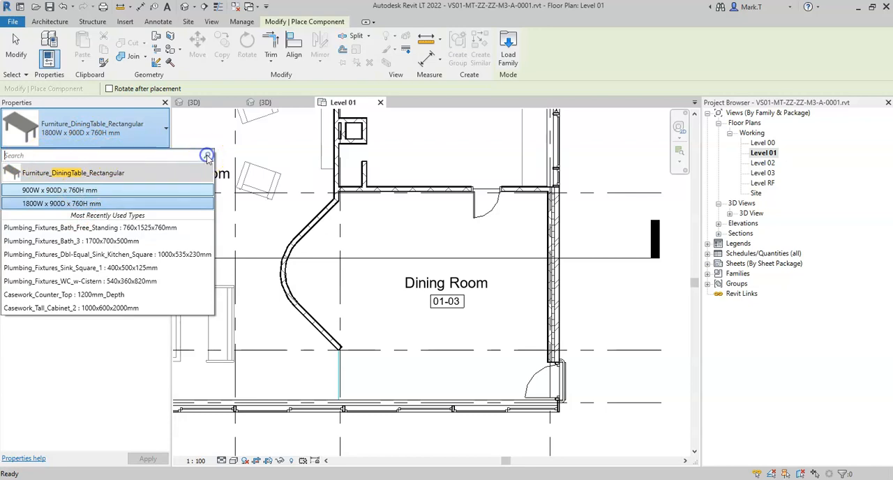
{"action": "left_click", "coordinate": [101, 135]}
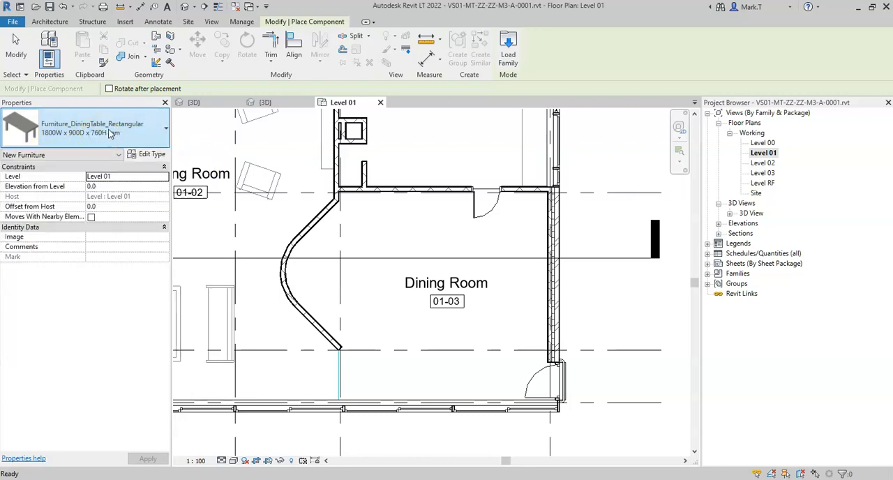
- Place a Furniture_DiningTable_Rectangular of type 1800W x 900D x 760H mm in the Dining Room, centred about 900 mm below its upper wall
{"action": "left_click", "coordinate": [110, 134]}
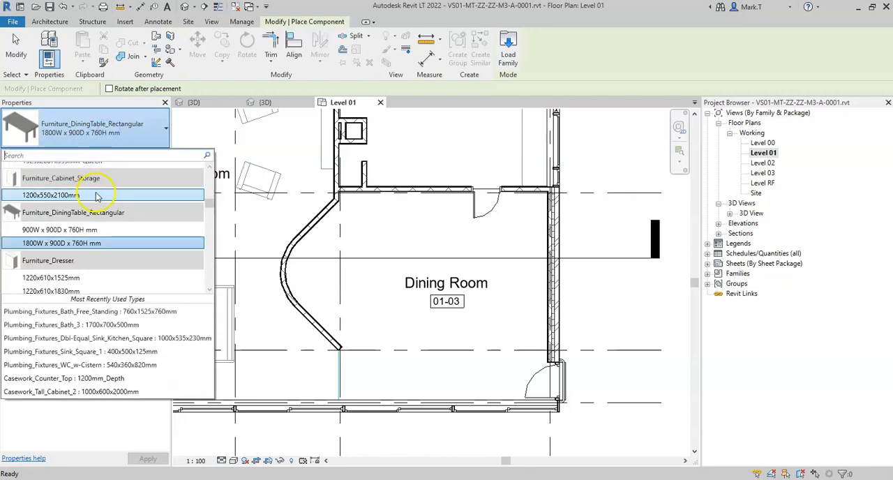
{"action": "left_click", "coordinate": [75, 243]}
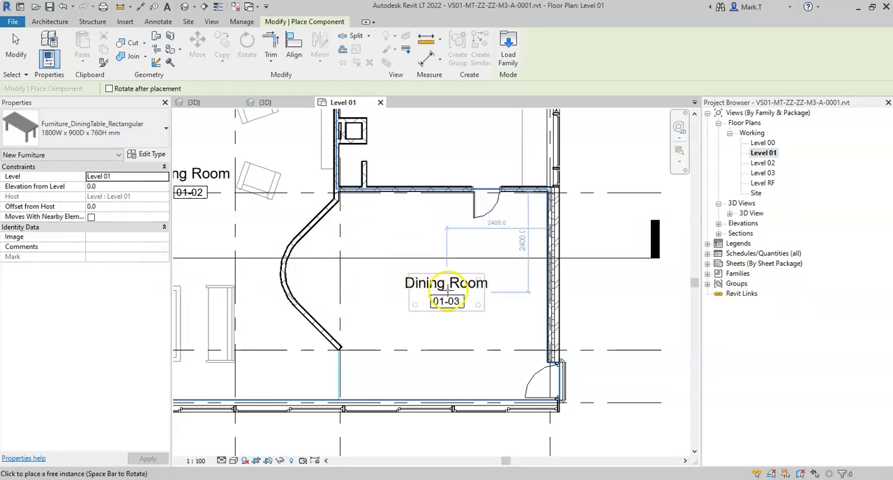
{"action": "left_click", "coordinate": [403, 228]}
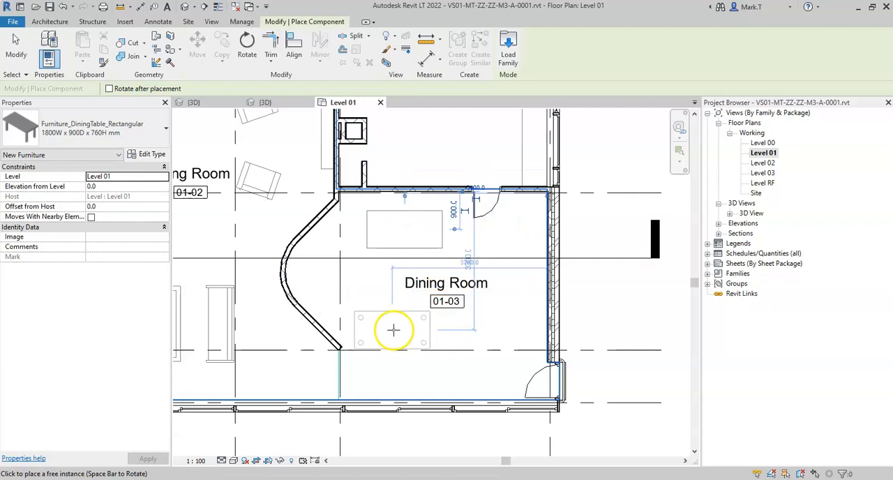
- Place a 900W x 900D x 760H mm dining table below the larger one in the Dining Room and end the placement
{"action": "left_click", "coordinate": [148, 127]}
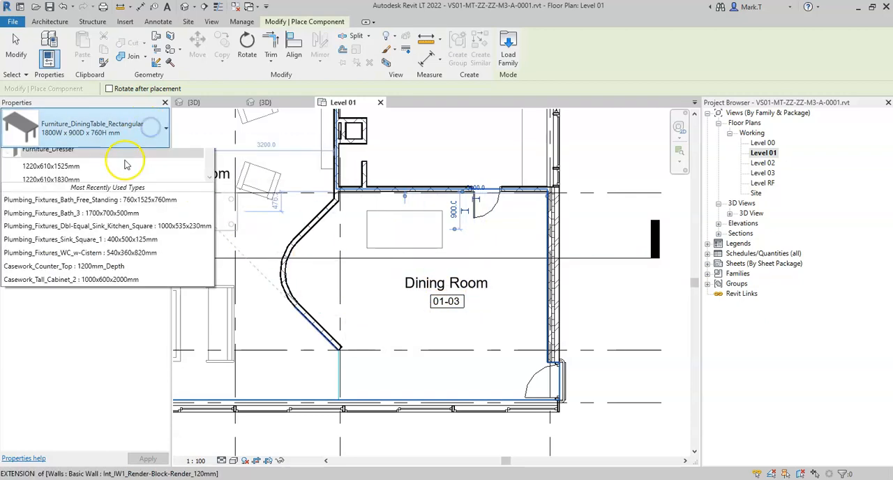
{"action": "left_click", "coordinate": [93, 231]}
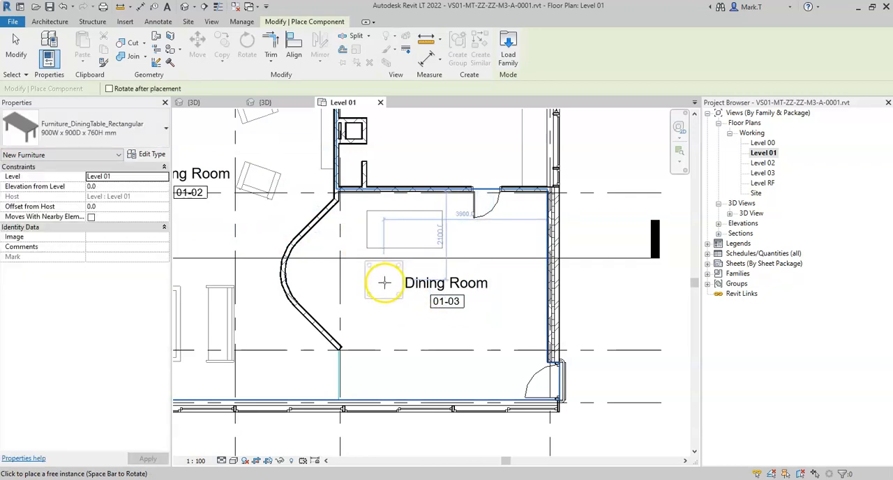
{"action": "left_click", "coordinate": [387, 285]}
{"action": "right_click", "coordinate": [388, 335]}
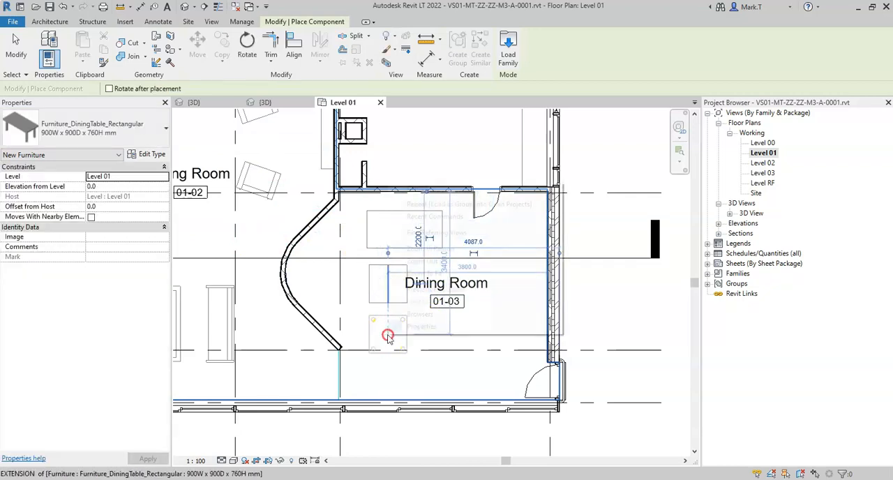
{"action": "left_click", "coordinate": [433, 190]}
{"action": "right_click", "coordinate": [408, 194]}
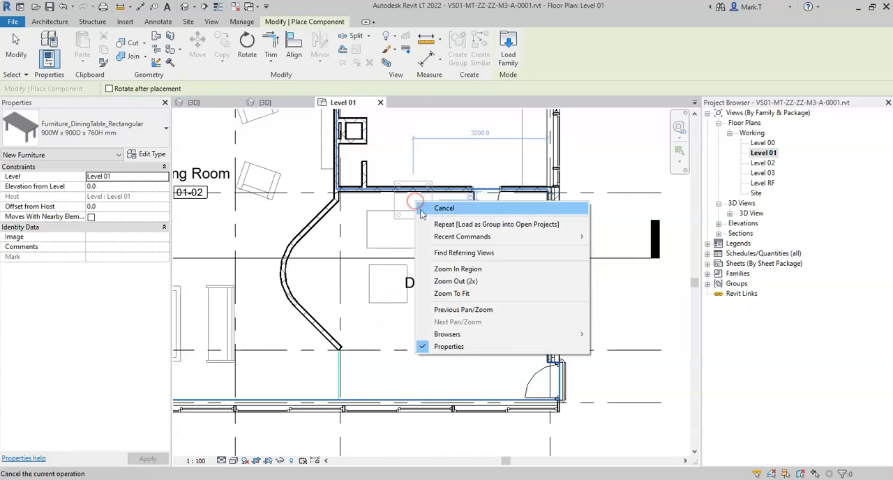
{"action": "left_click", "coordinate": [431, 205]}
- Move the Dining Room tag down into the lower part of the room, clear of the two tables
{"action": "scroll", "coordinate": [481, 287], "scroll_direction": "up", "scroll_amount": 1}
{"action": "scroll", "coordinate": [482, 286], "scroll_direction": "up", "scroll_amount": 1}
{"action": "left_click", "coordinate": [436, 309]}
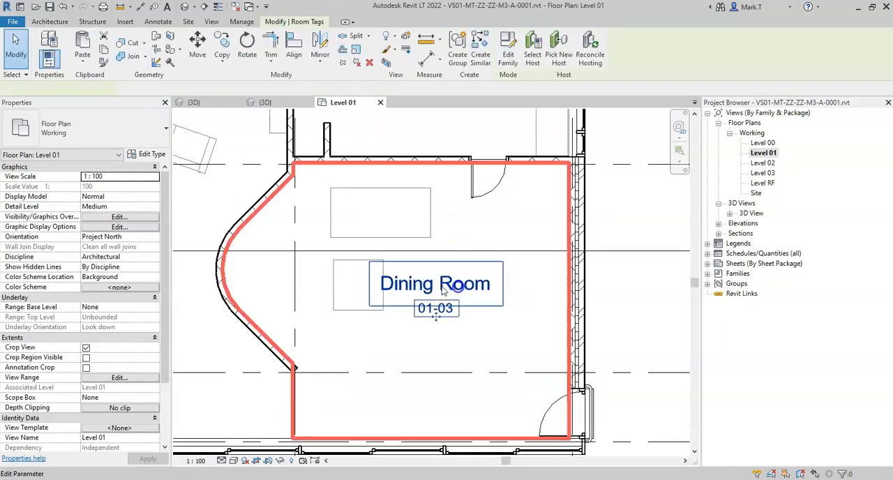
{"action": "left_click_drag", "start_coordinate": [437, 323], "coordinate": [431, 408]}
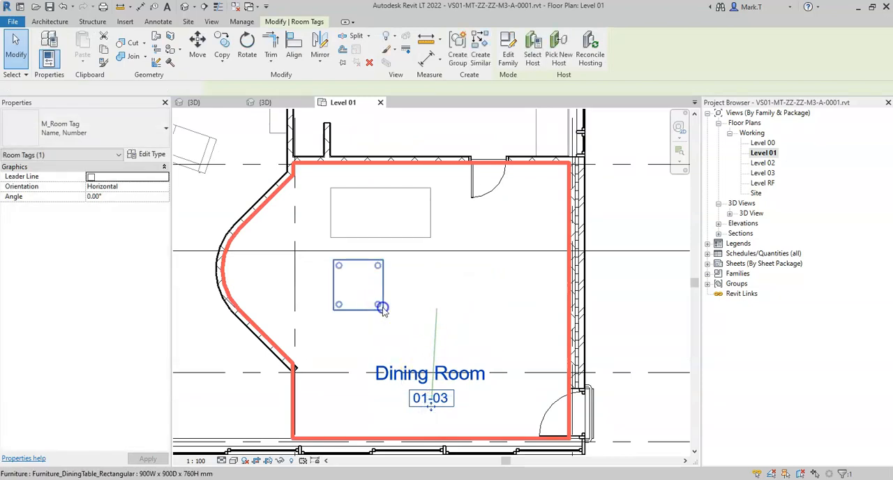
- Delete the smaller 900W x 900D x 760H mm dining table from the Dining Room
{"action": "left_click", "coordinate": [383, 307]}
{"action": "left_click", "coordinate": [381, 242]}
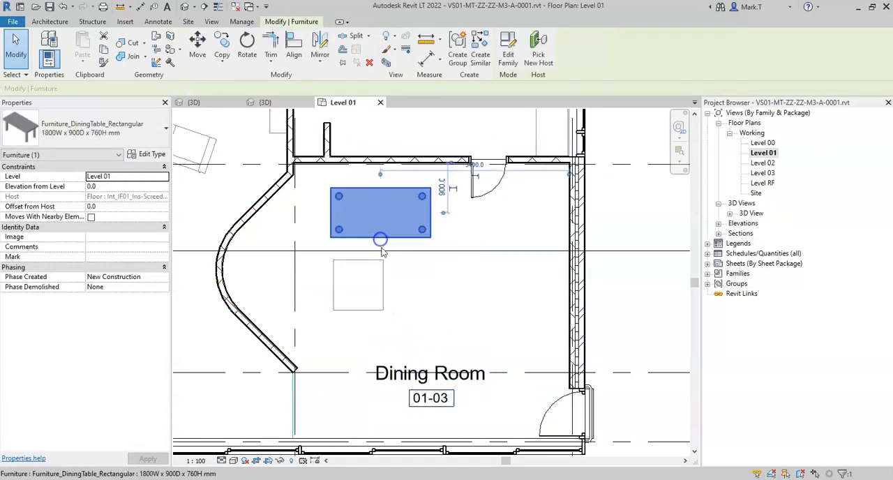
{"action": "left_click", "coordinate": [383, 267], "text": "ctrl"}
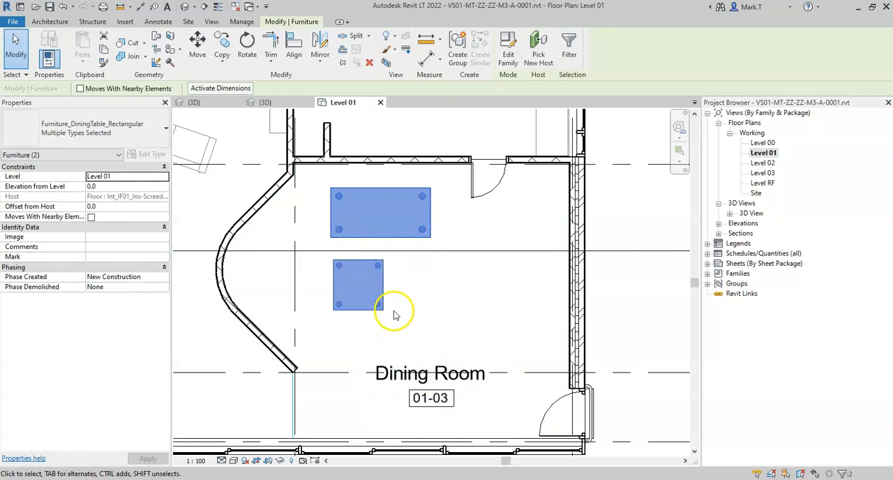
{"action": "left_click", "coordinate": [382, 286]}
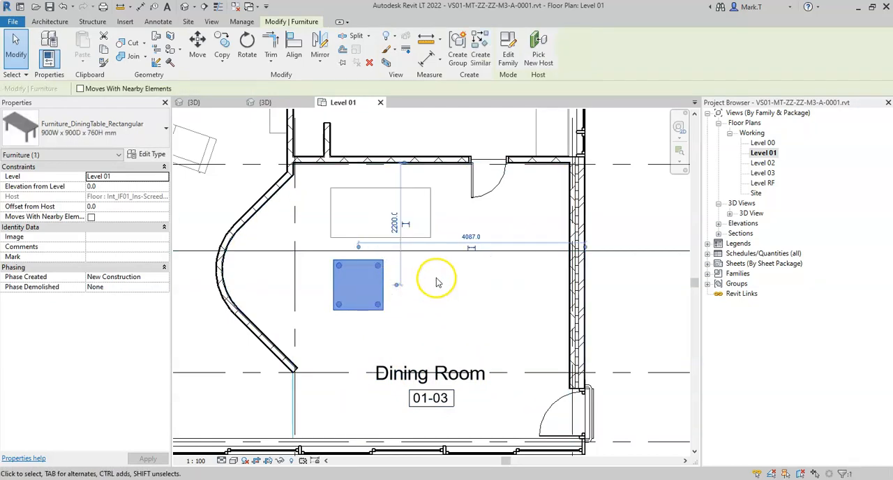
{"action": "right_click", "coordinate": [383, 279]}
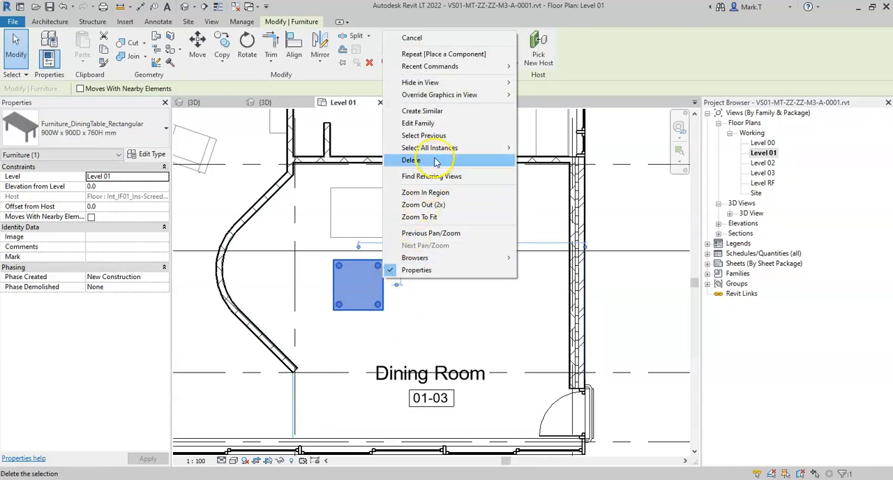
{"action": "left_click", "coordinate": [412, 160]}
- Move the remaining dining table to the middle of the room, its centre about 2100 mm below the upper wall and 2887 mm from the right wall
{"action": "left_click", "coordinate": [389, 187]}
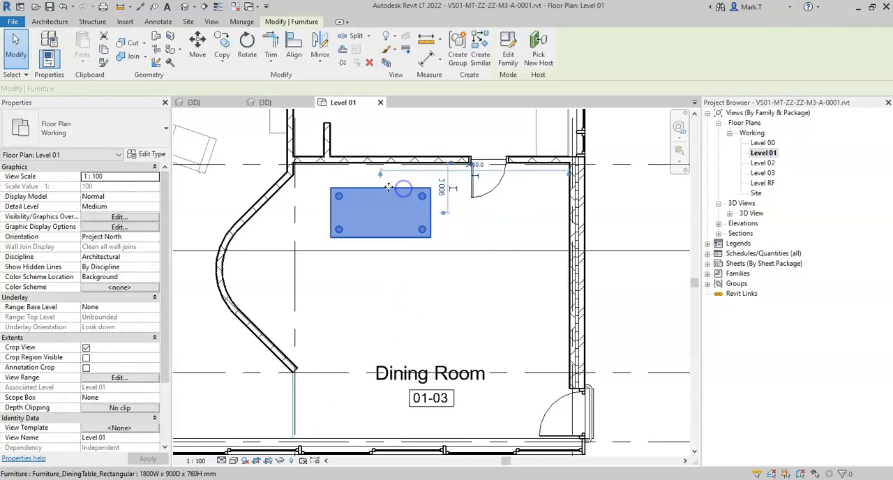
{"action": "left_click_drag", "start_coordinate": [383, 188], "coordinate": [427, 255]}
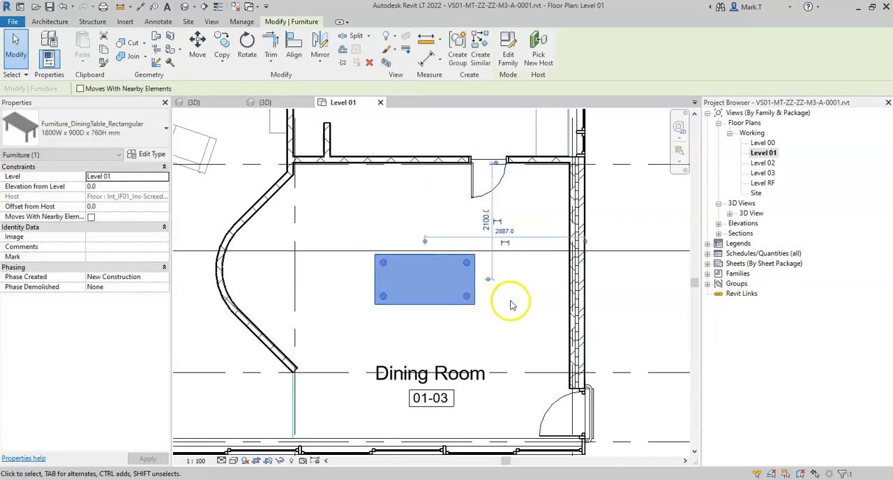
{"action": "left_click", "coordinate": [510, 305]}
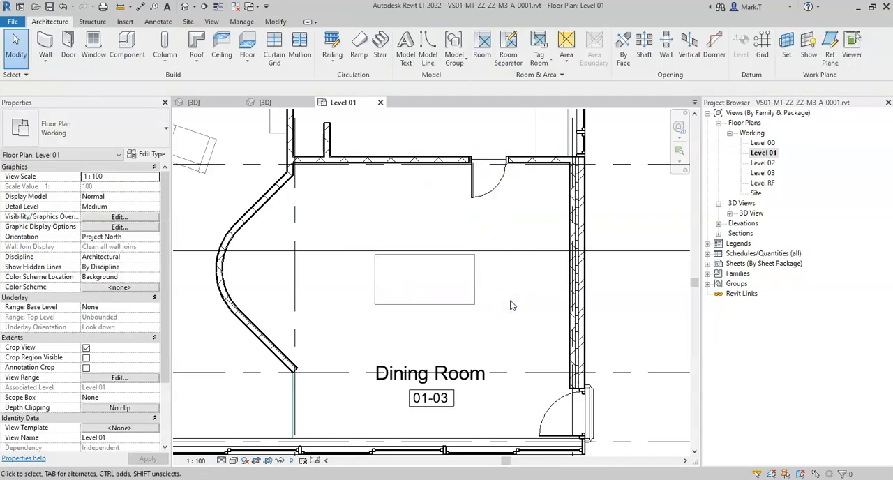